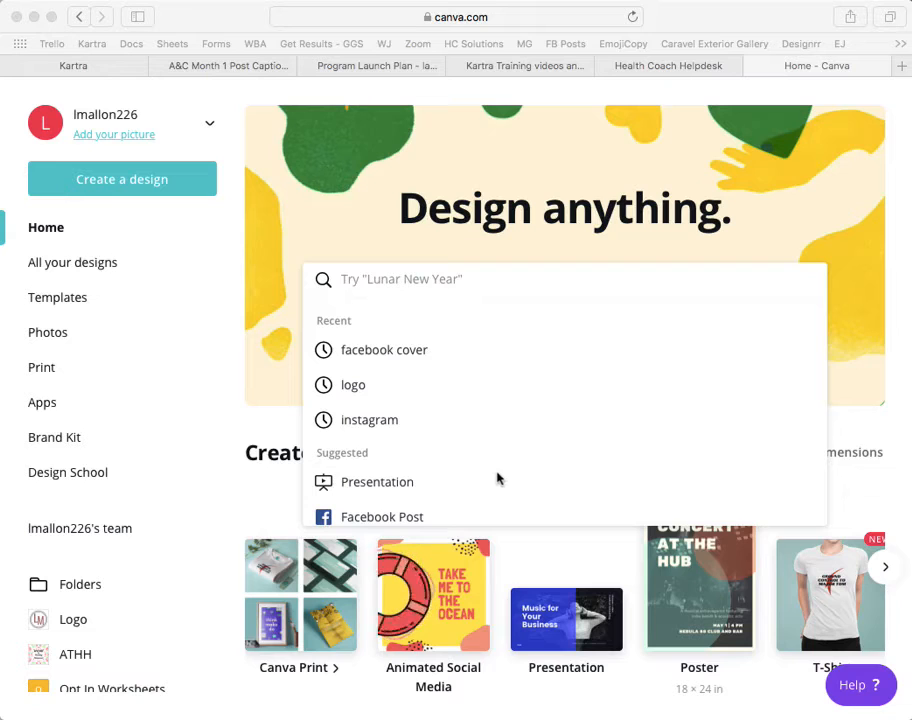
Step: Search for facebook cover templates and start a design from the Ivory and Ash Grey Photo DIY Influencer Minimalist template
click(107, 184)
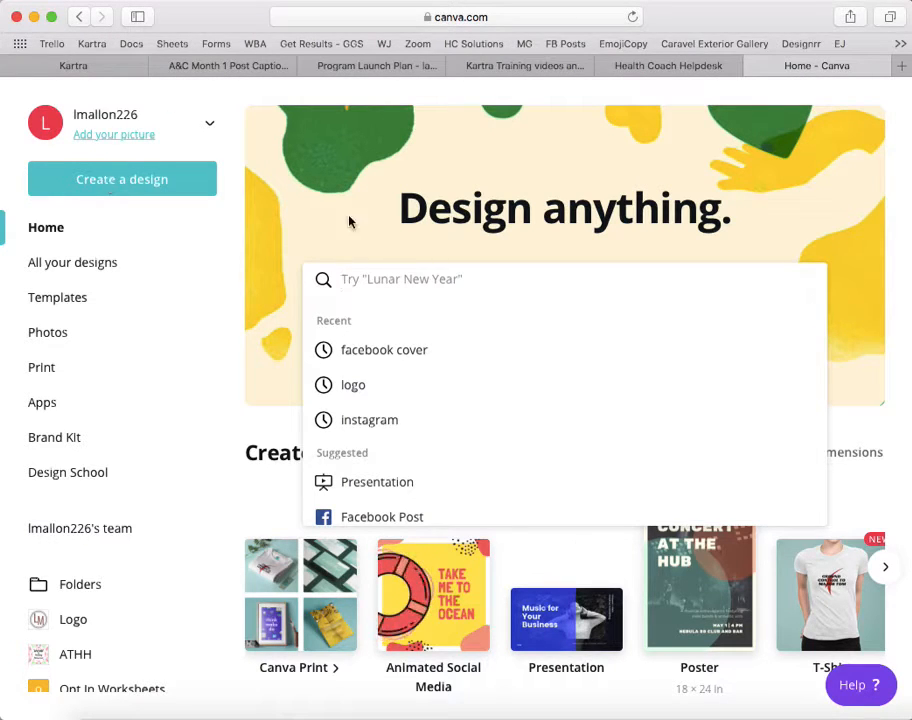
click(380, 362)
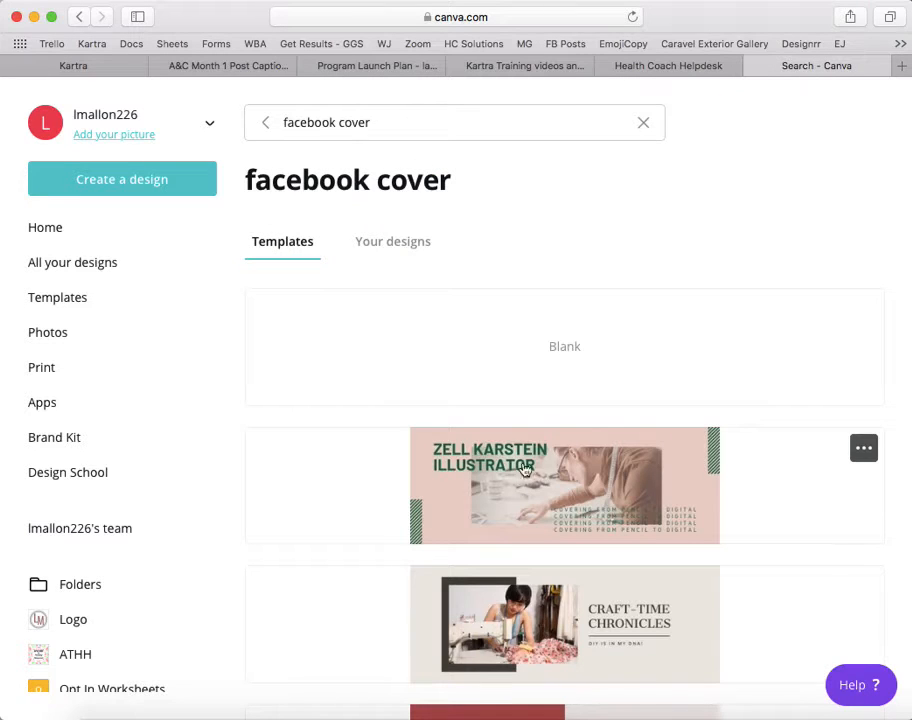
click(522, 648)
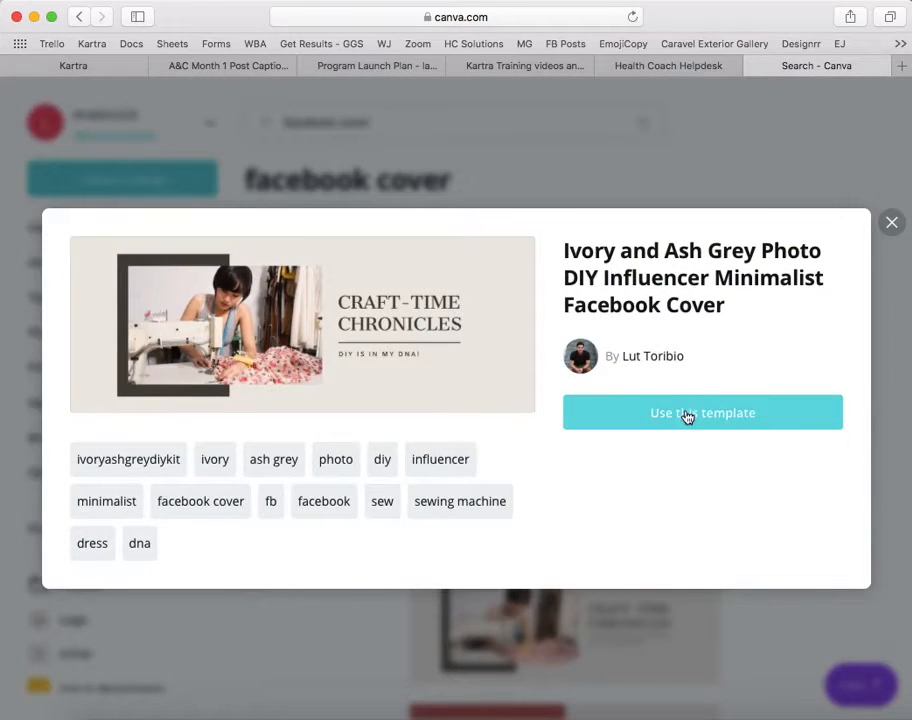
click(686, 413)
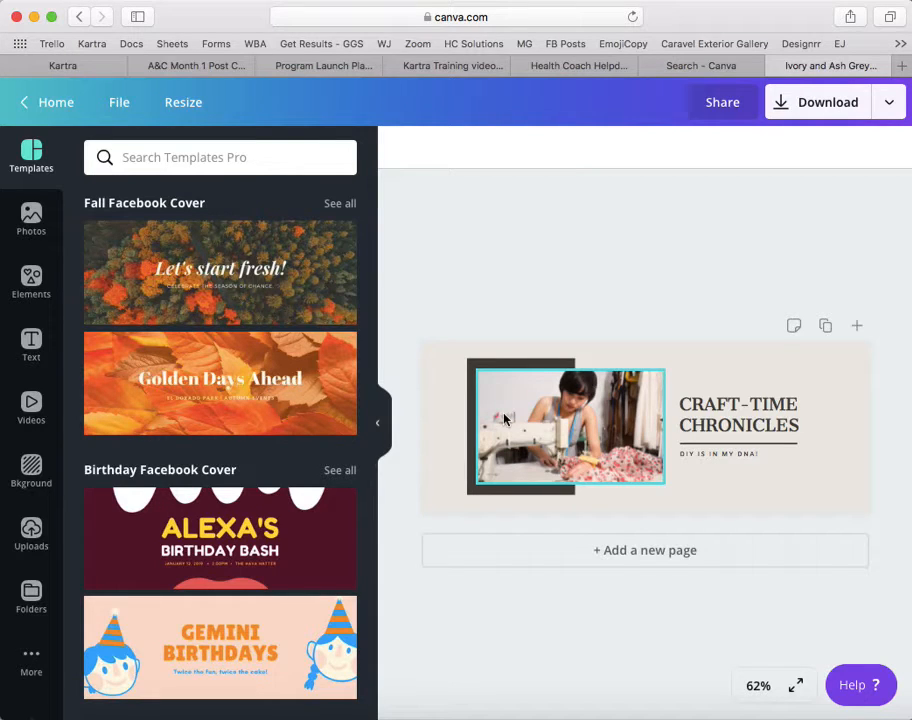
Step: Replace the sewing photo with the uploaded recipe book mockup, placing it over the dark rectangle
click(31, 533)
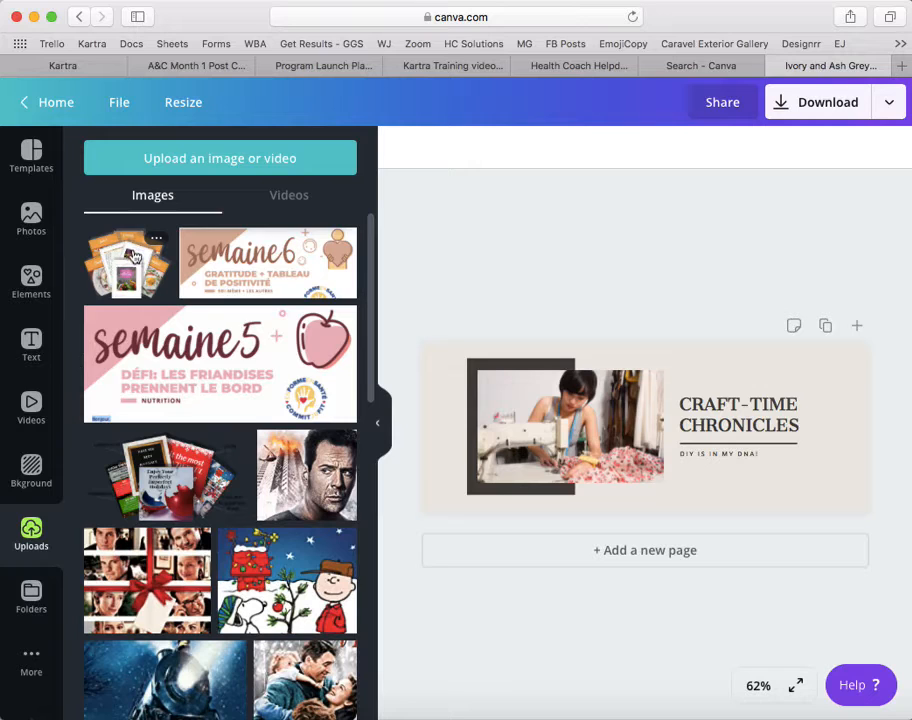
click(126, 257)
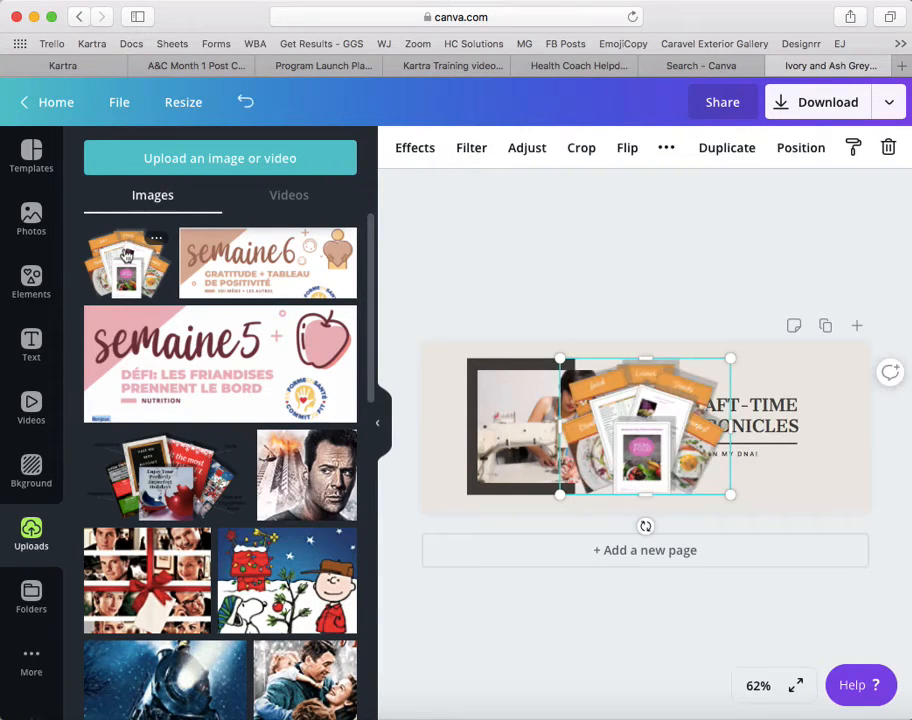
click(505, 414)
key(Delete)
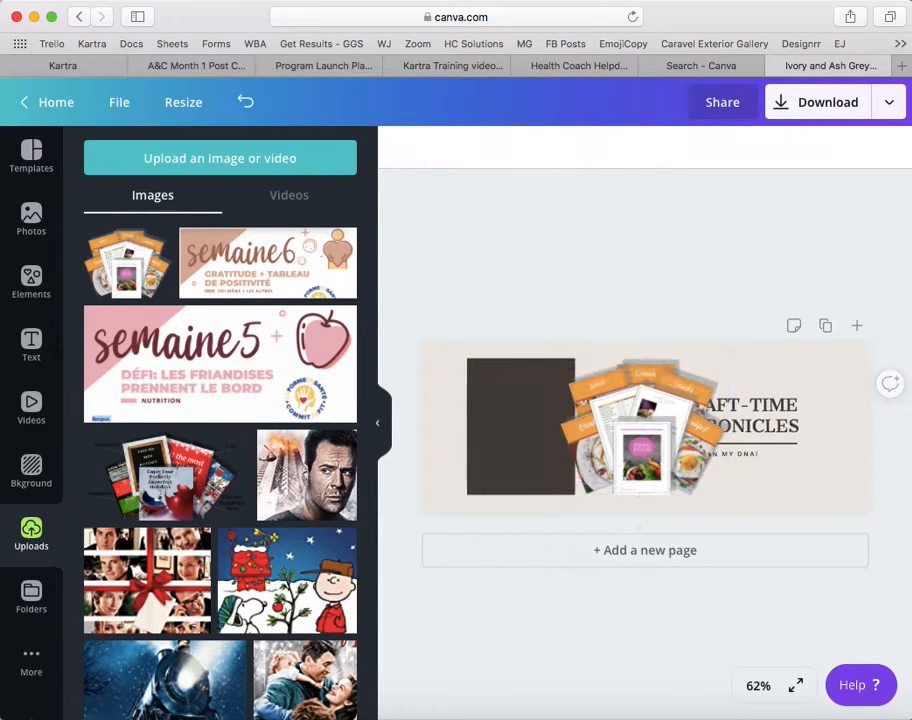
drag(665, 424, 585, 413)
Step: Preview the cover full screen and center the recipe book mockup over the dark rectangle
scroll(367, 429, down, 5)
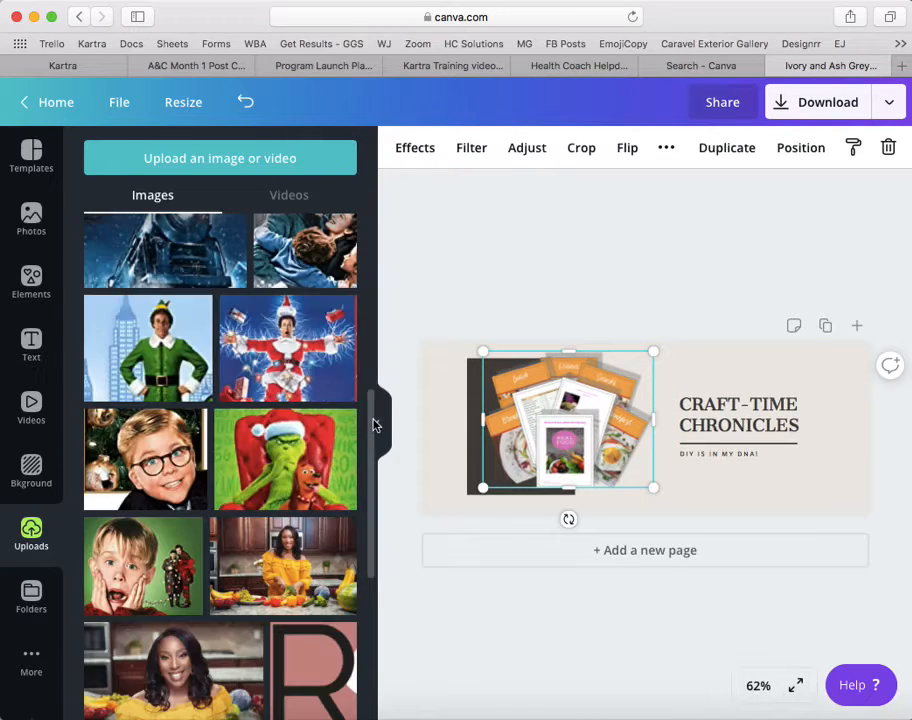
click(381, 427)
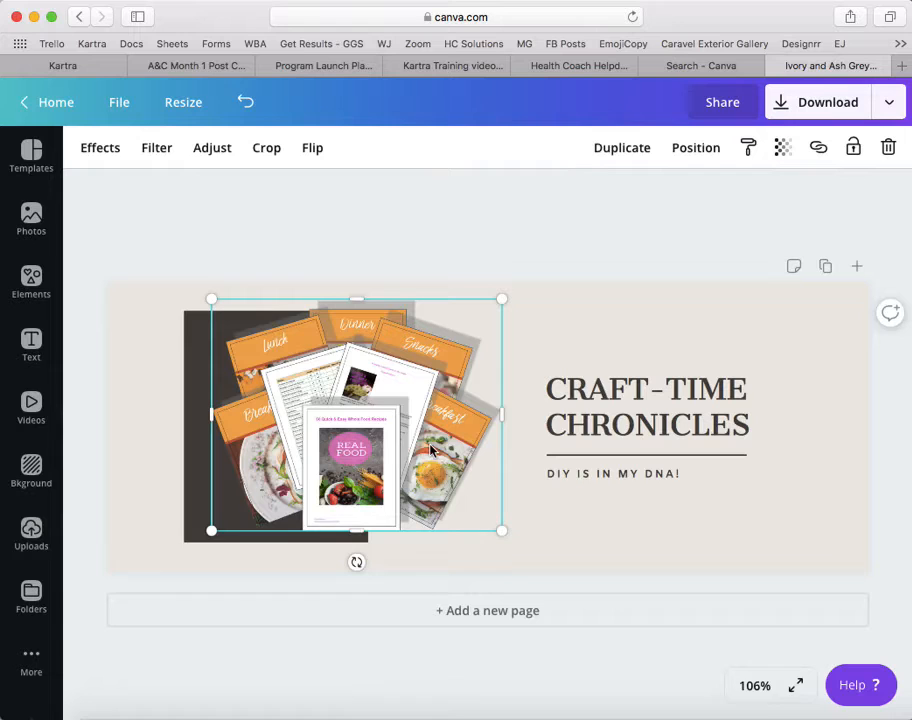
click(797, 686)
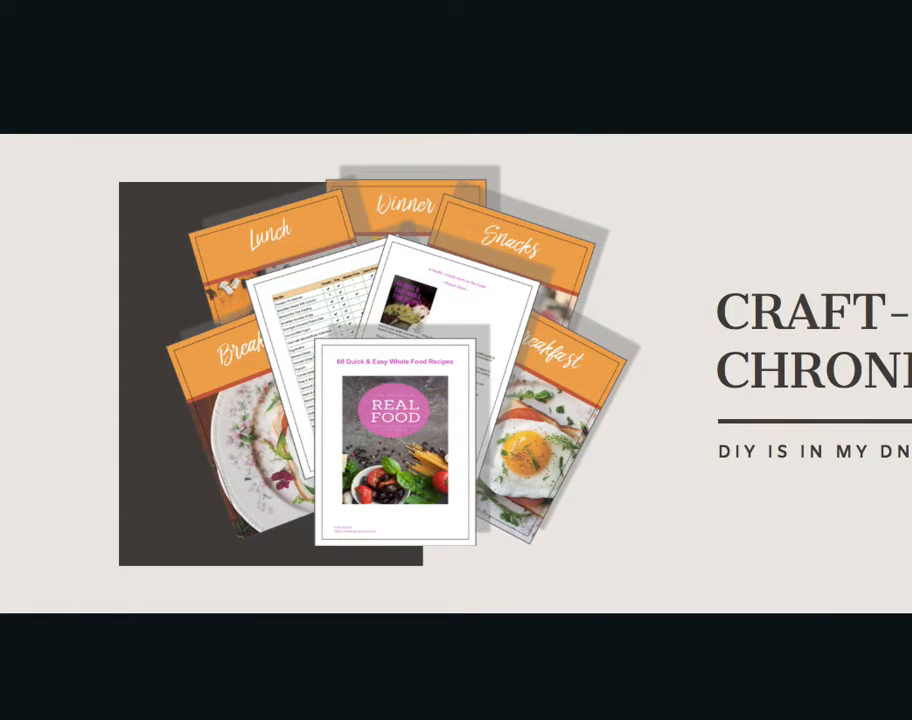
key(Escape)
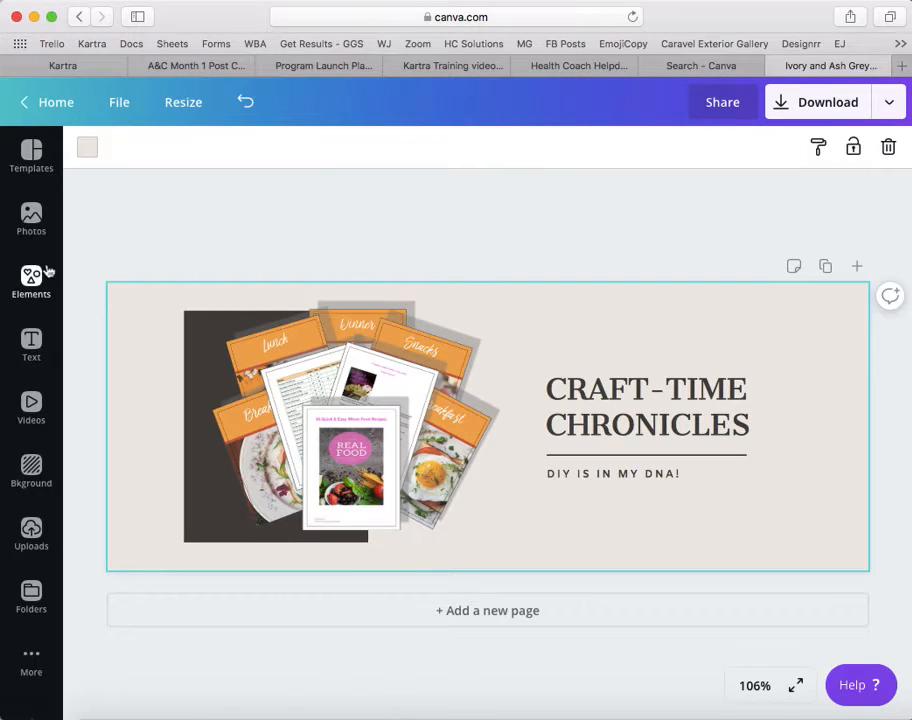
drag(309, 390, 243, 408)
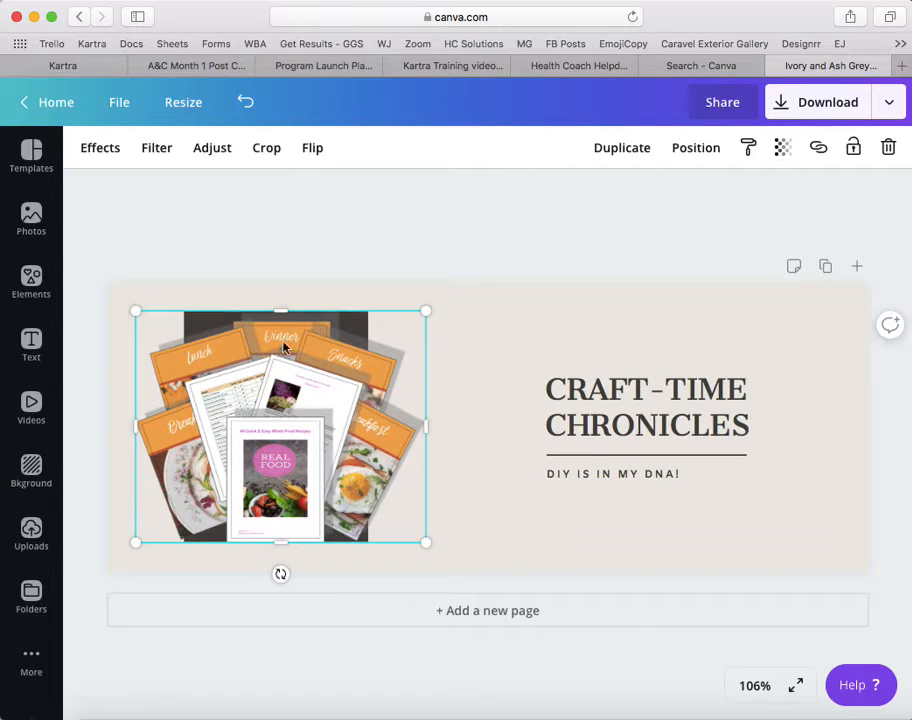
Step: Move the headline and tagline group up beside the recipe book mockup and ungroup it
click(590, 421)
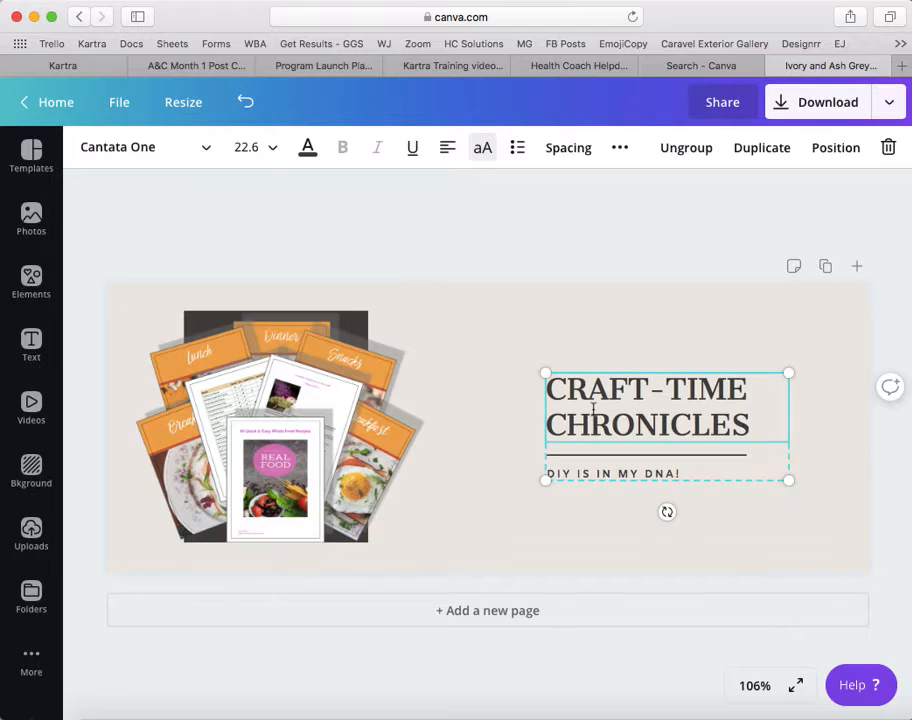
drag(671, 418, 553, 365)
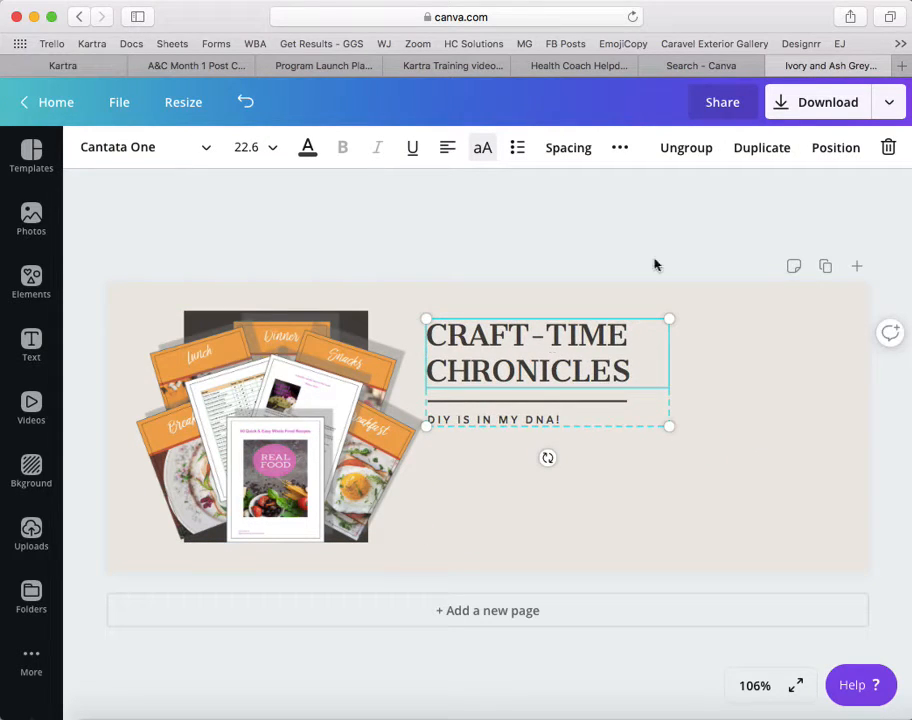
click(690, 152)
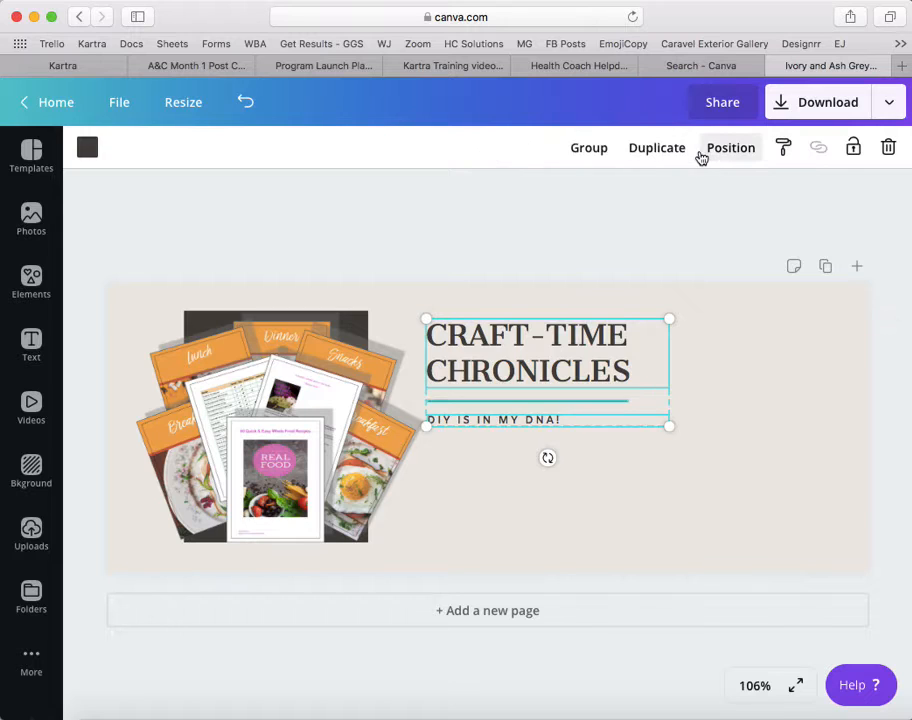
click(601, 434)
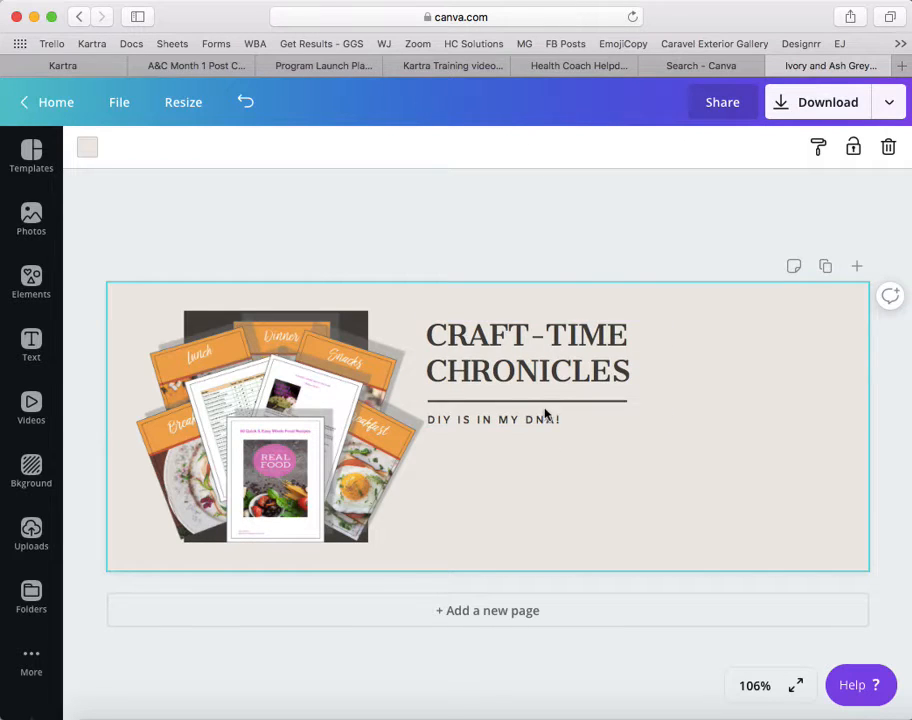
Step: Delete the "DIY is in my DNA!" tagline and widen the headline text box toward the cover's right edge
click(533, 420)
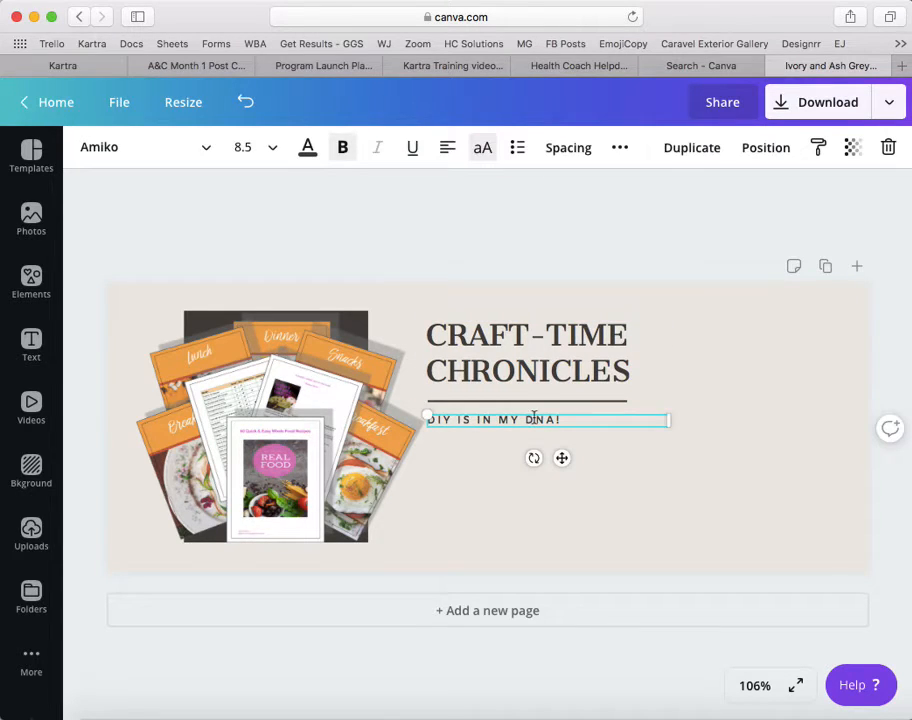
click(888, 148)
click(541, 370)
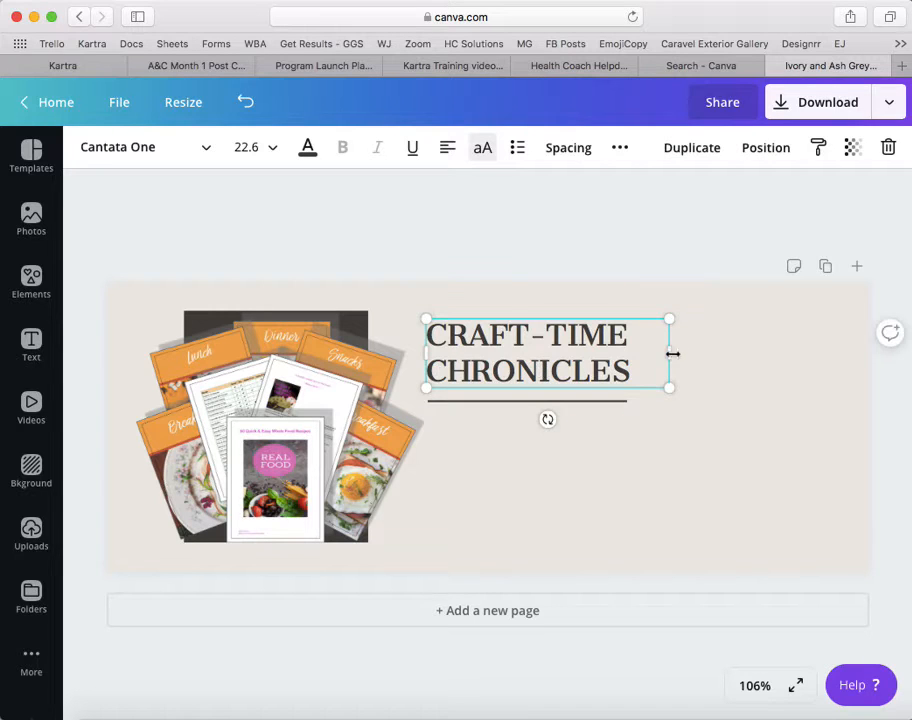
drag(672, 354, 816, 355)
Step: Replace the headline text with "GET YOUR FREE HEALTHY RECIPE BOOK"
click(739, 360)
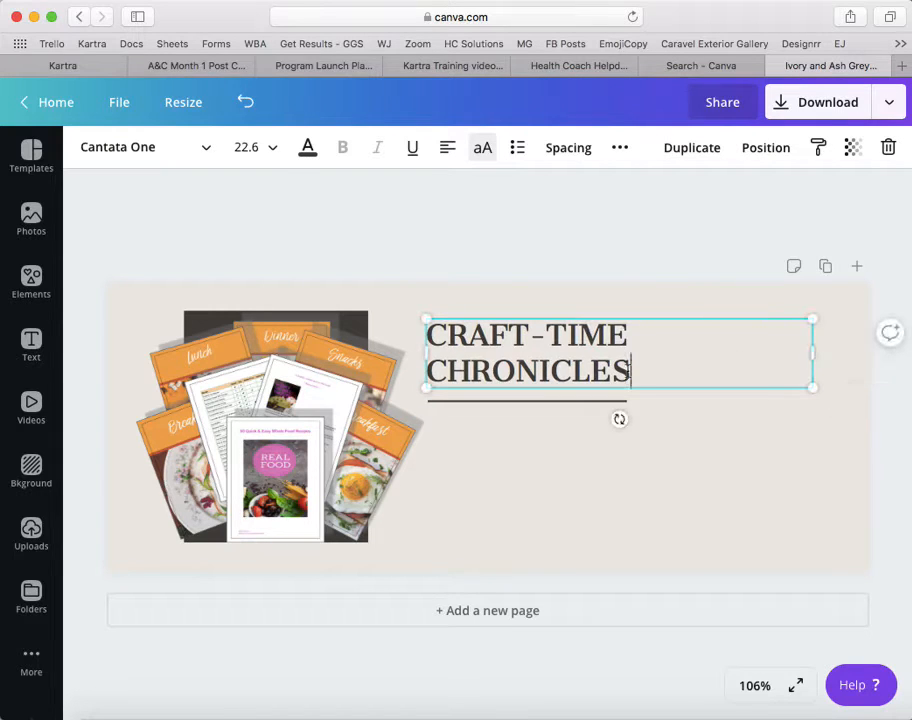
drag(632, 372, 405, 332)
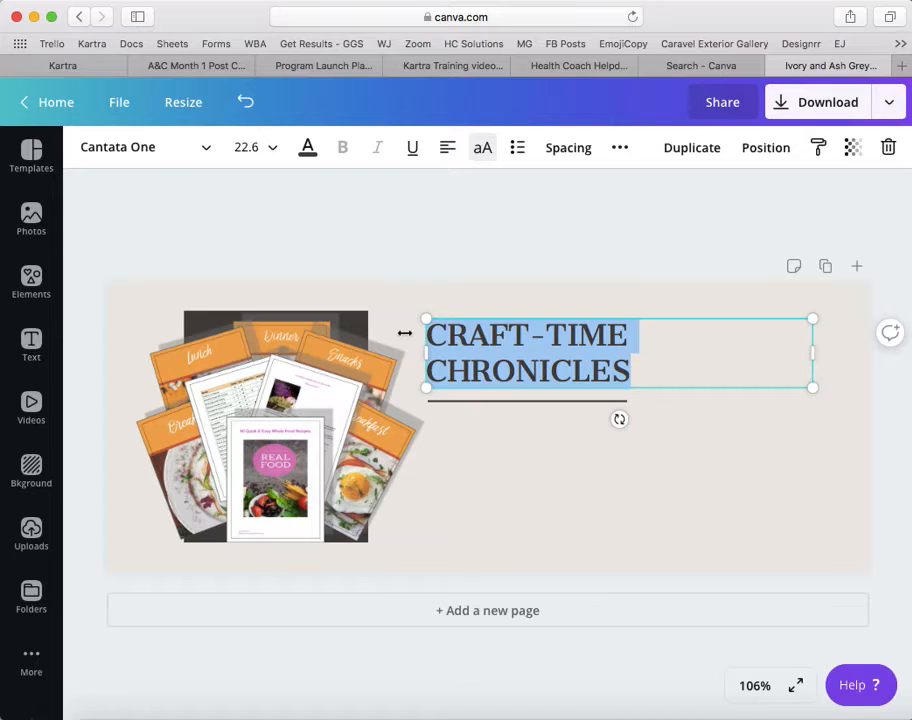
text(GET Y)
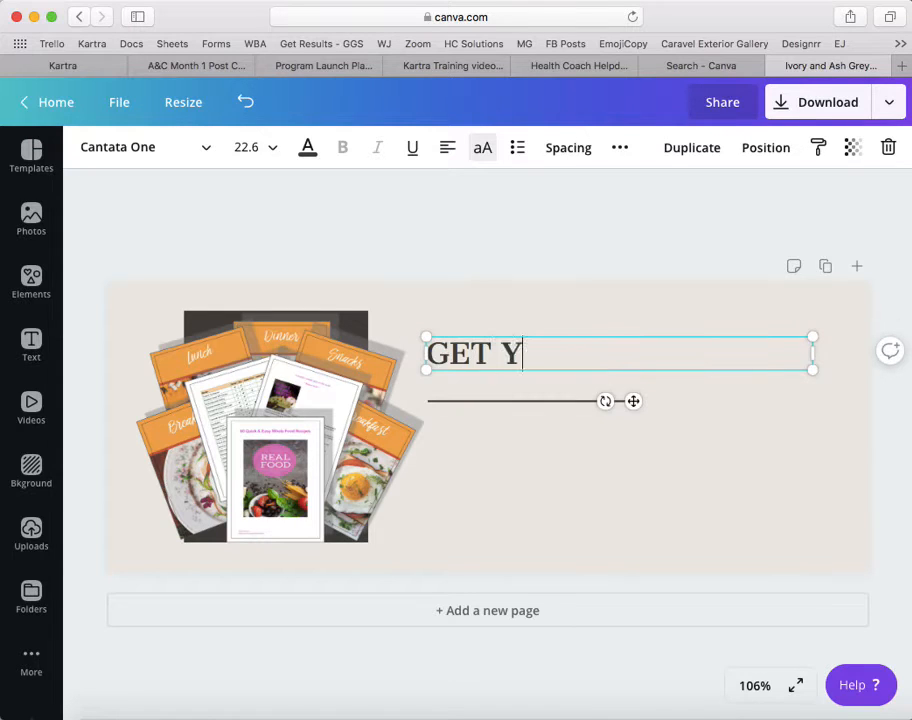
text(OUR FREE RECIP)
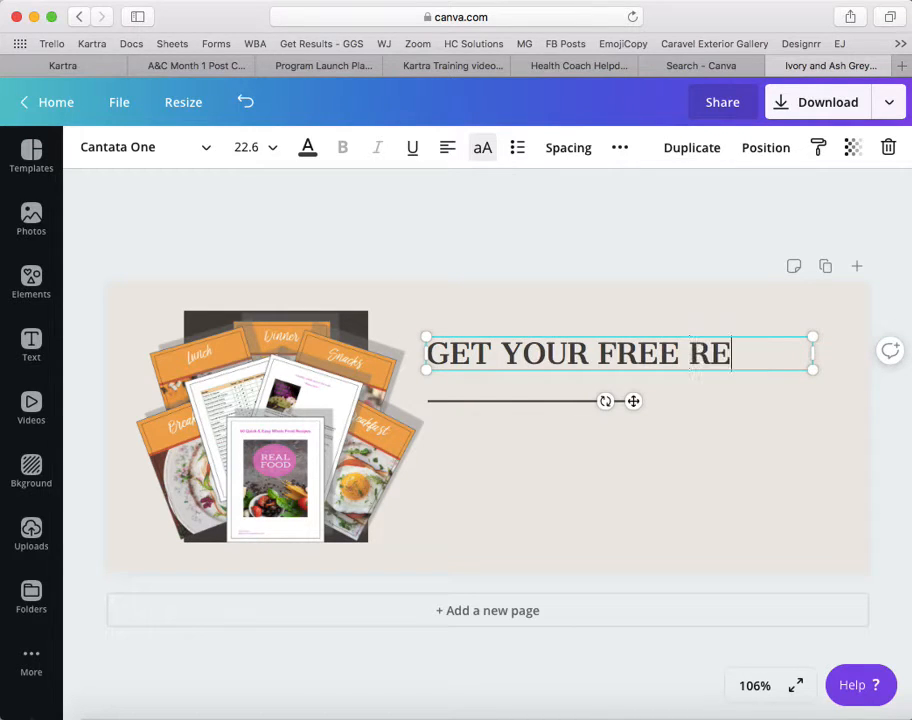
key(BackSpace)
key(BackSpace)
key(BackSpace)
key(BackSpace)
key(BackSpace)
text(HEA)
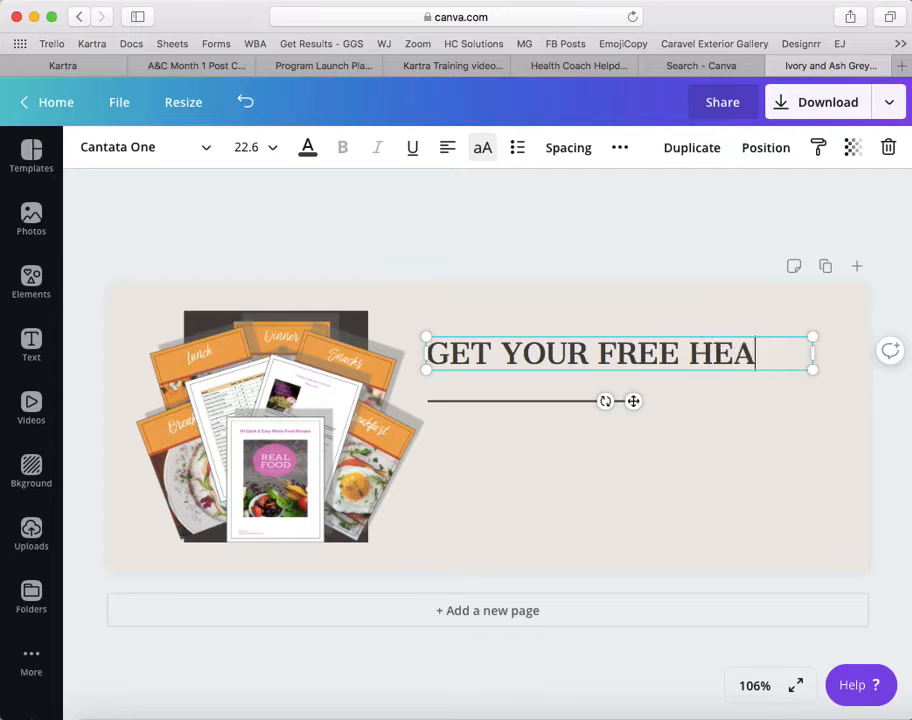
text(LTHY FOOD )
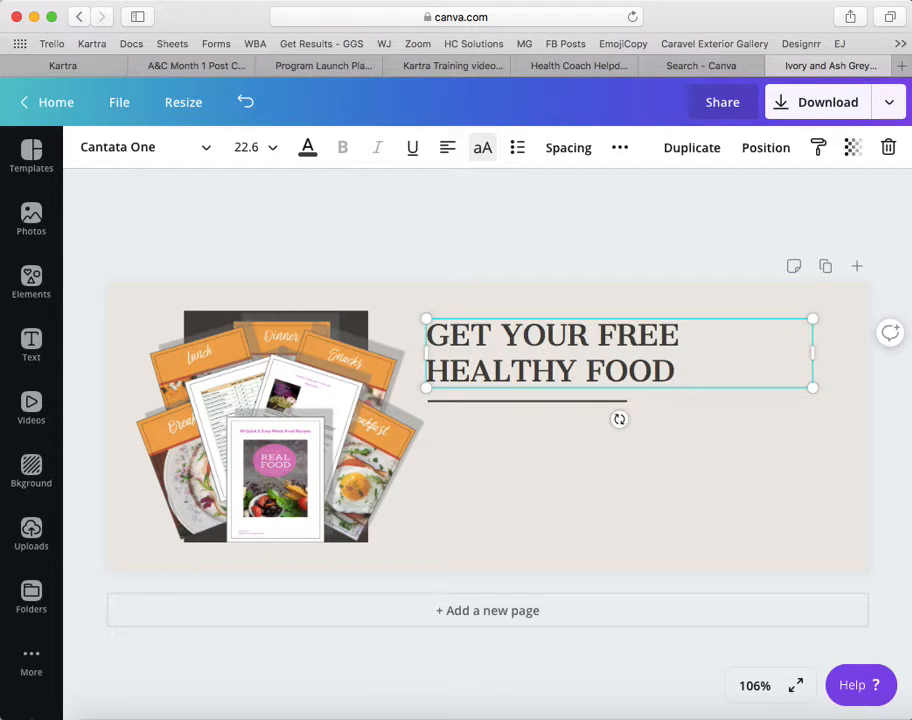
text(RECIPE)
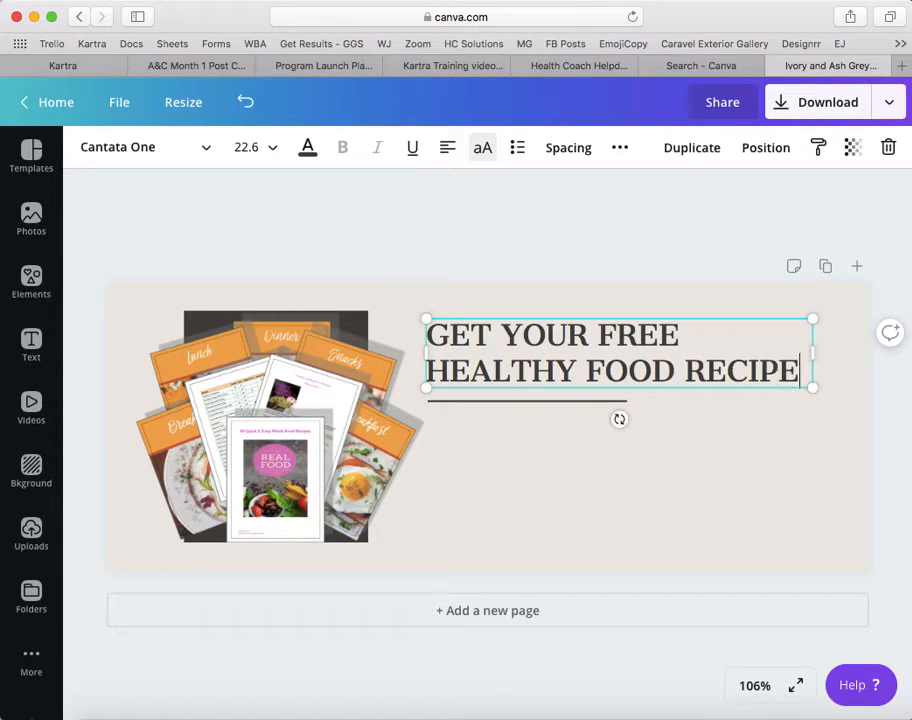
double_click(651, 372)
key(BackSpace)
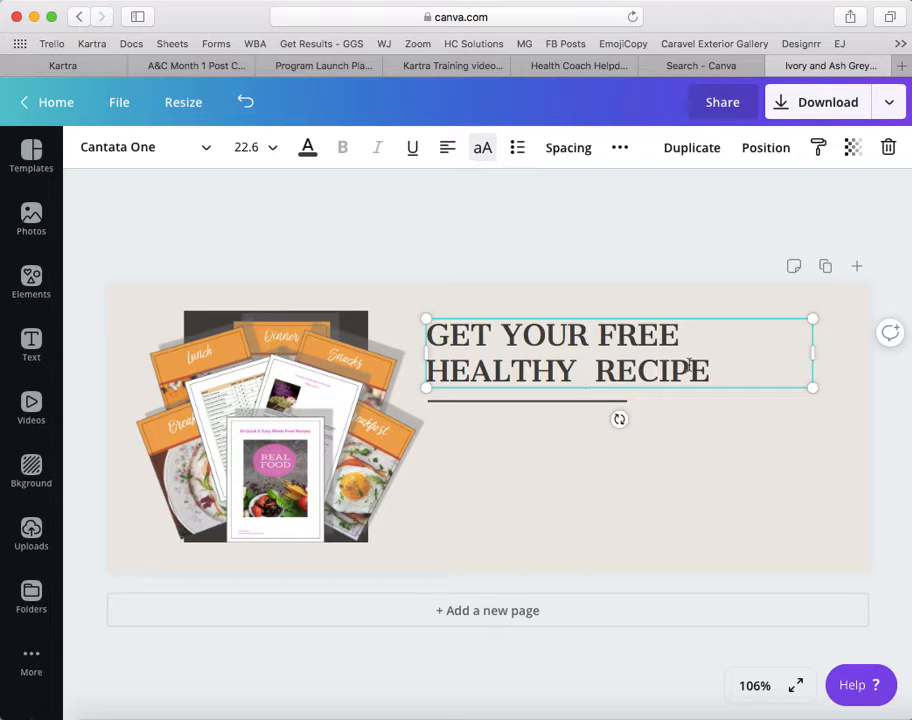
key(BackSpace)
click(706, 369)
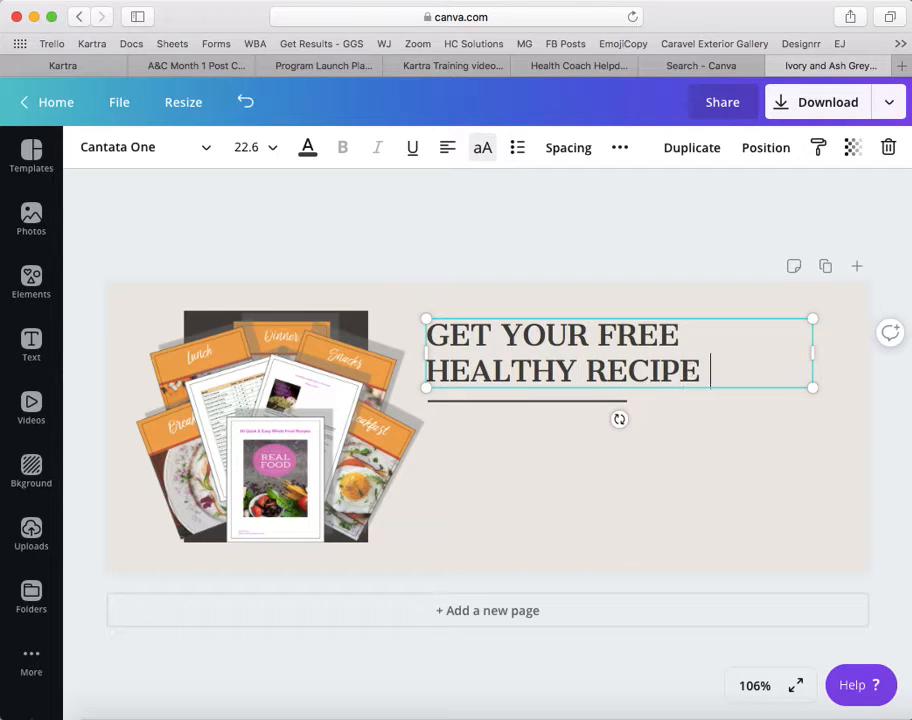
text(BOOK)
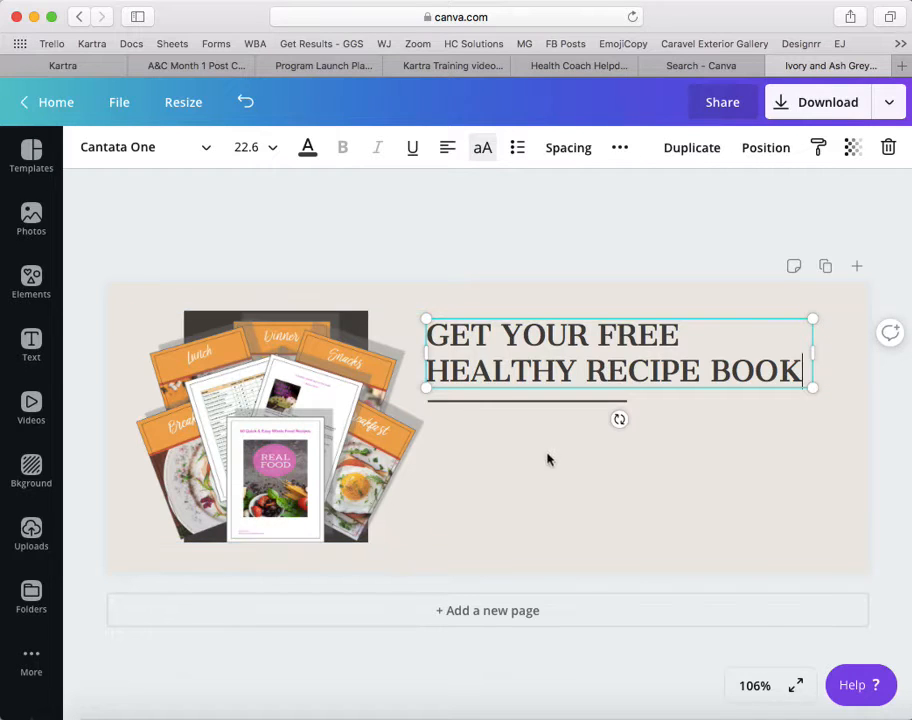
Step: Lengthen the divider line under the headline to match the full width of the headline text box
click(525, 405)
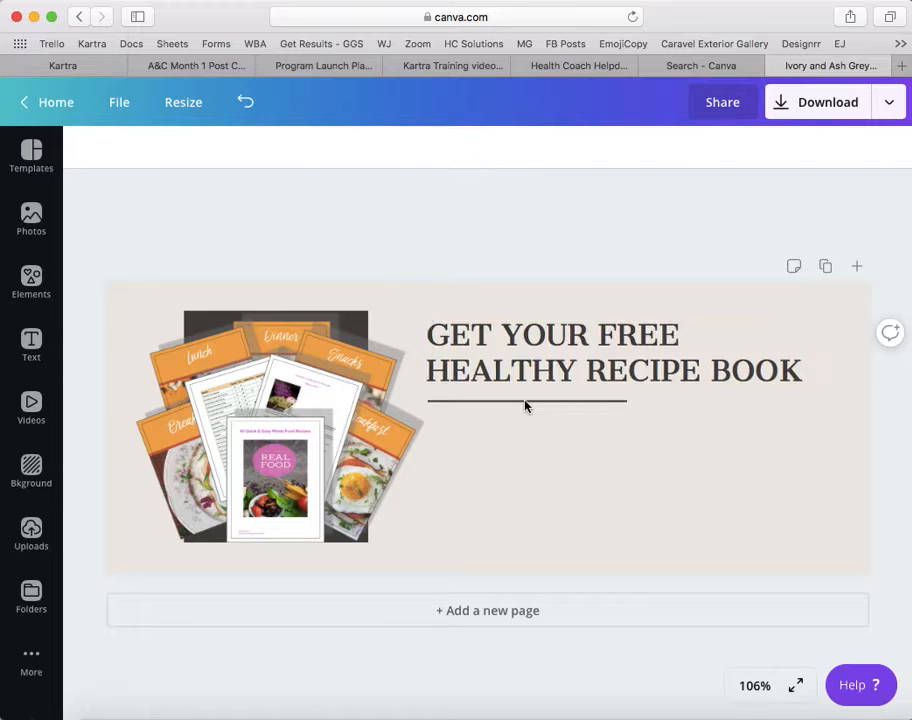
click(520, 403)
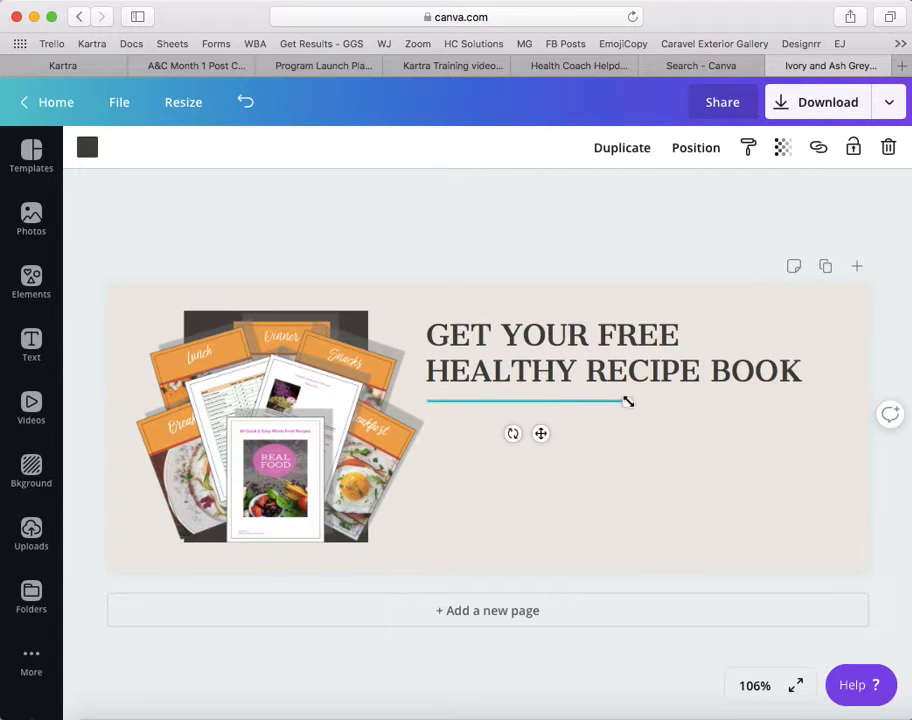
drag(627, 401, 814, 387)
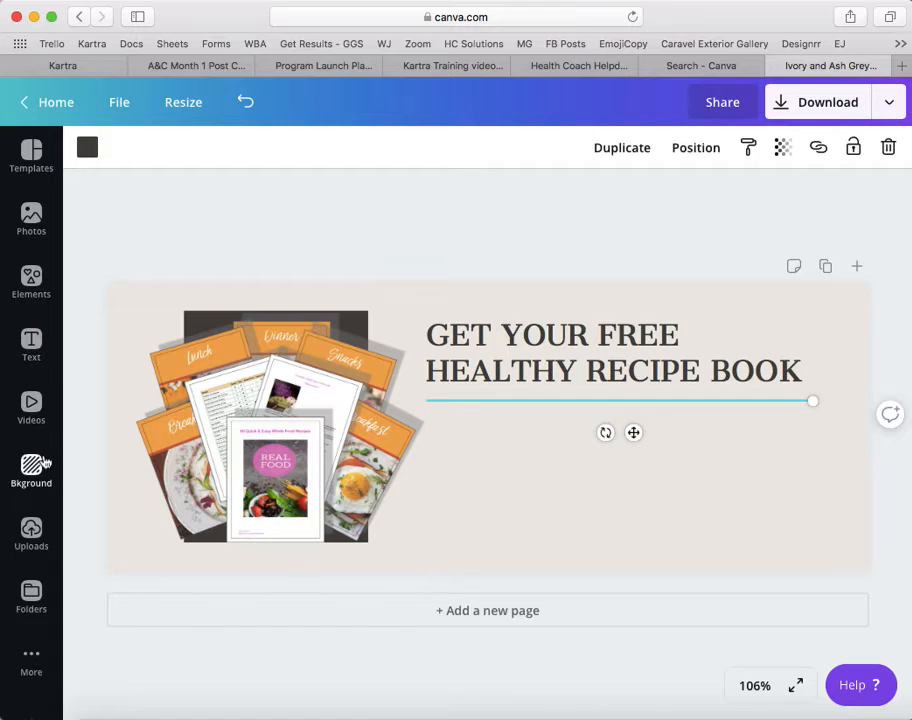
Step: Add a square shape to the cover, flatten it and stretch it into a wide bar below the headline
click(27, 285)
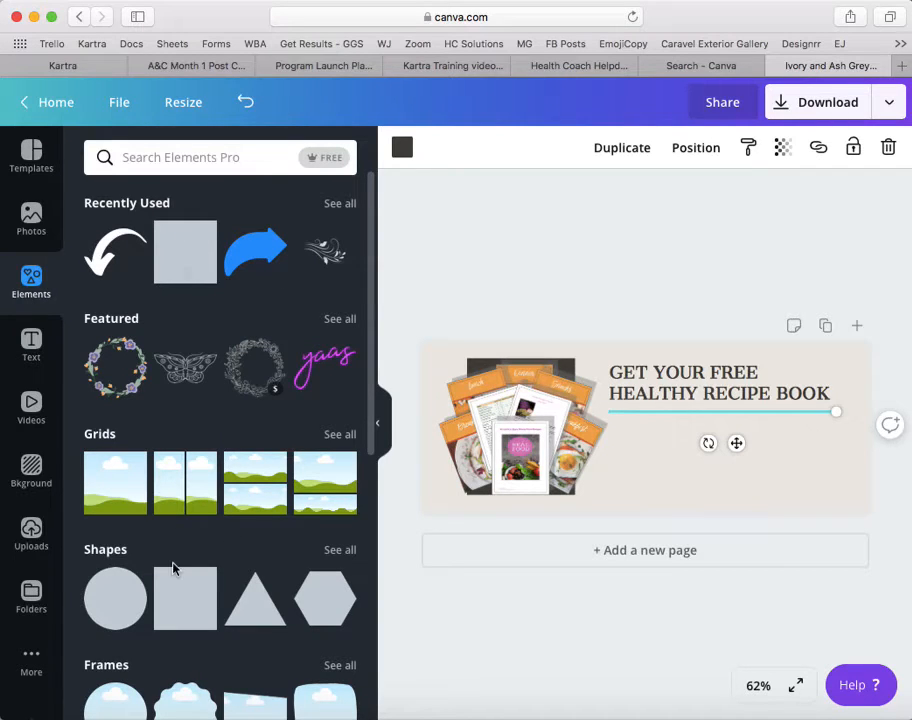
scroll(175, 570, down, 2)
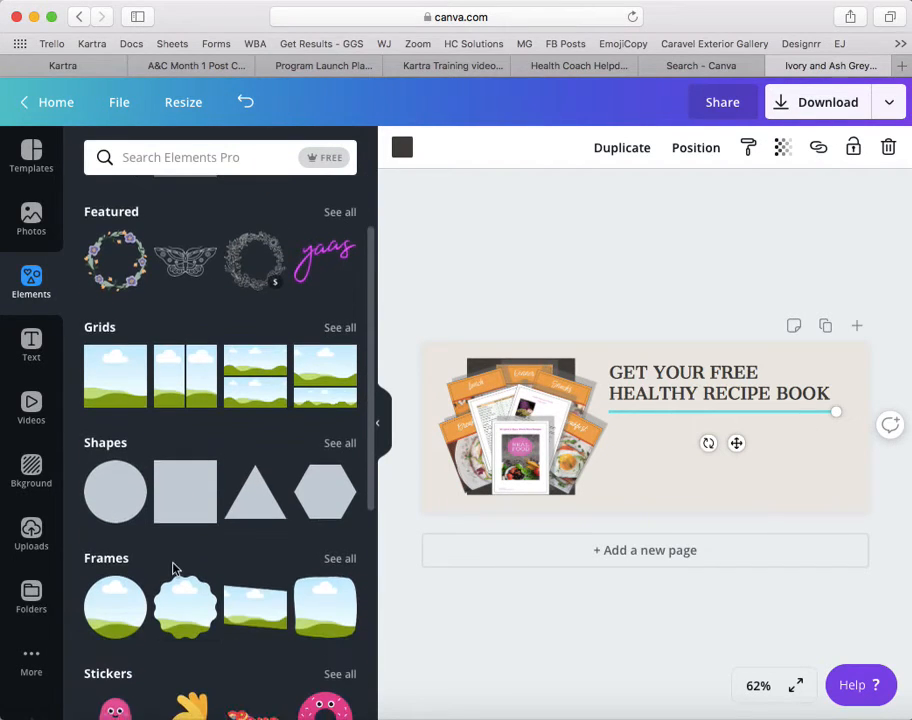
click(189, 494)
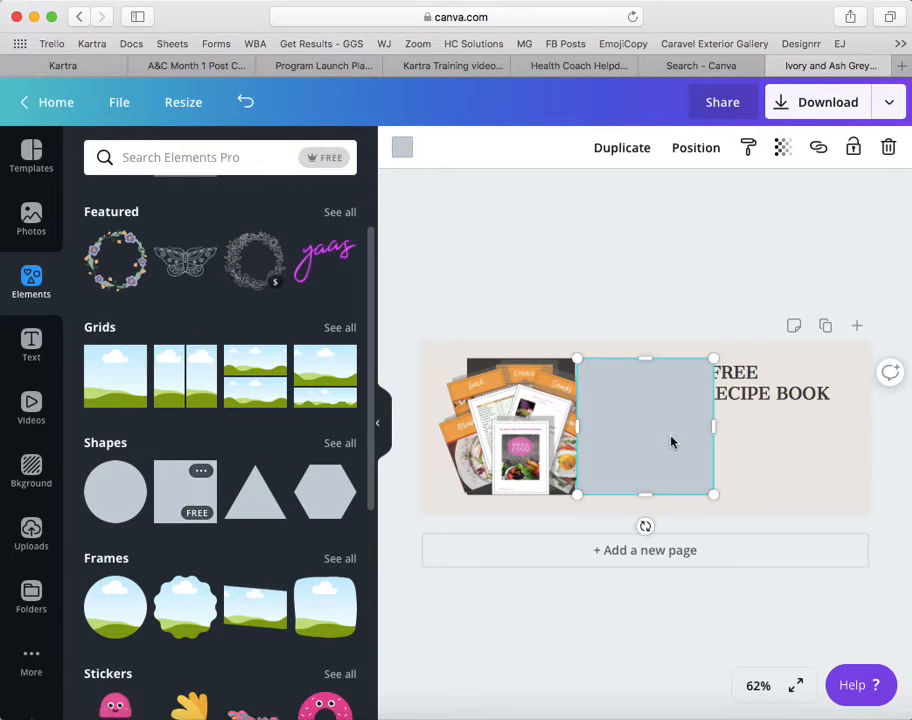
drag(645, 358, 648, 446)
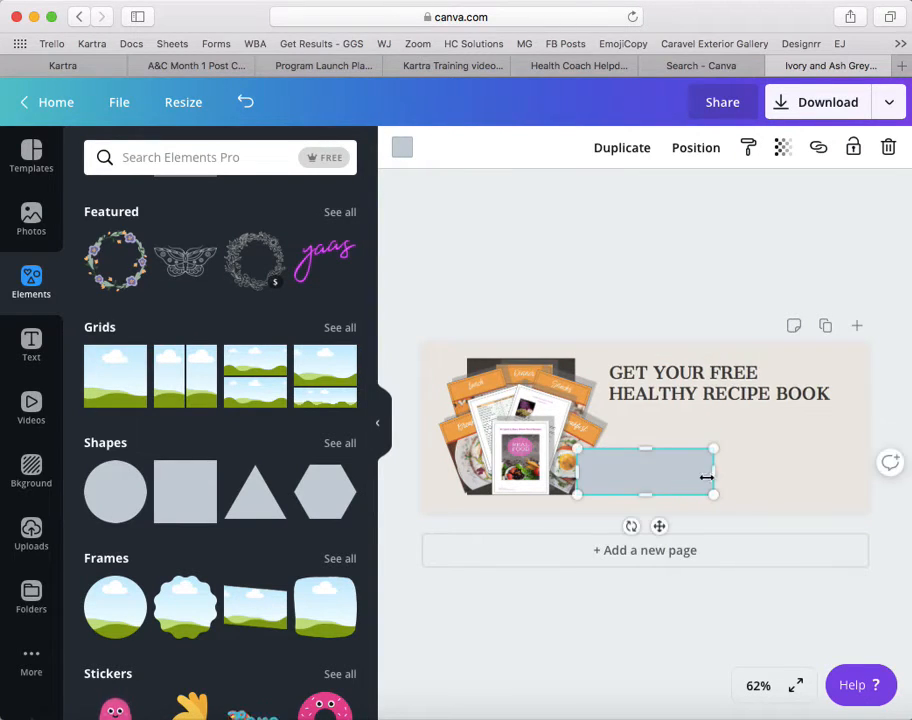
drag(713, 471, 812, 472)
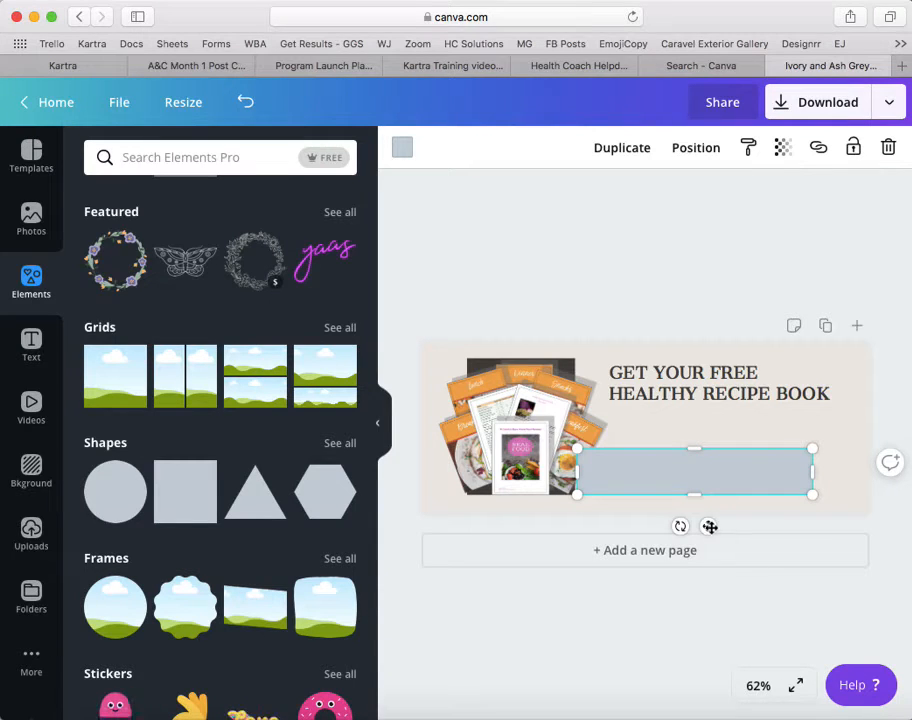
Step: Shift the bar clear of the recipe book mockup and fill it with the dark rose brand color
drag(710, 527, 747, 524)
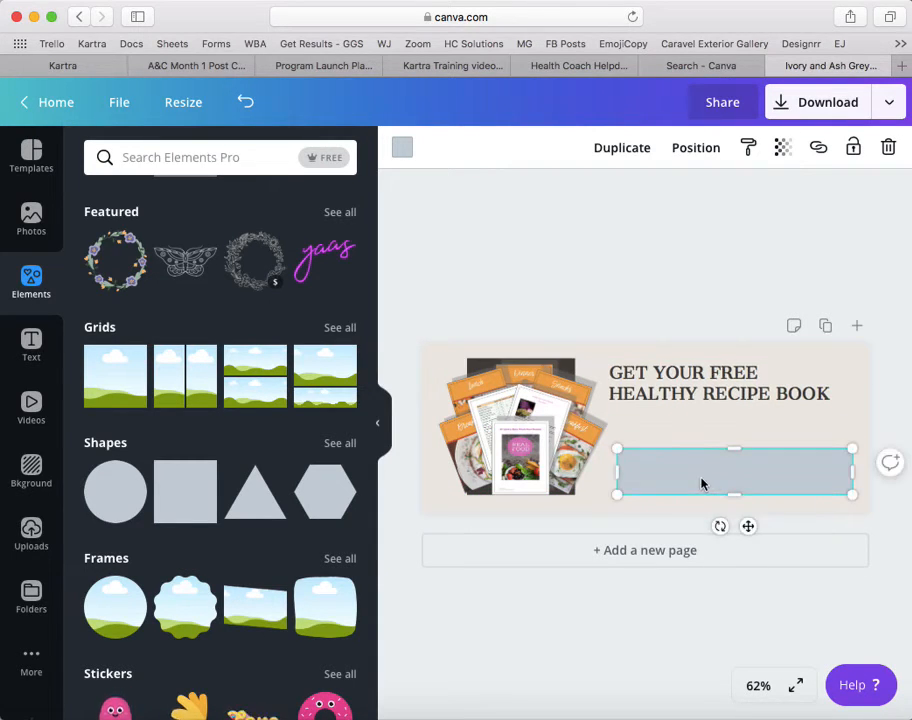
click(402, 148)
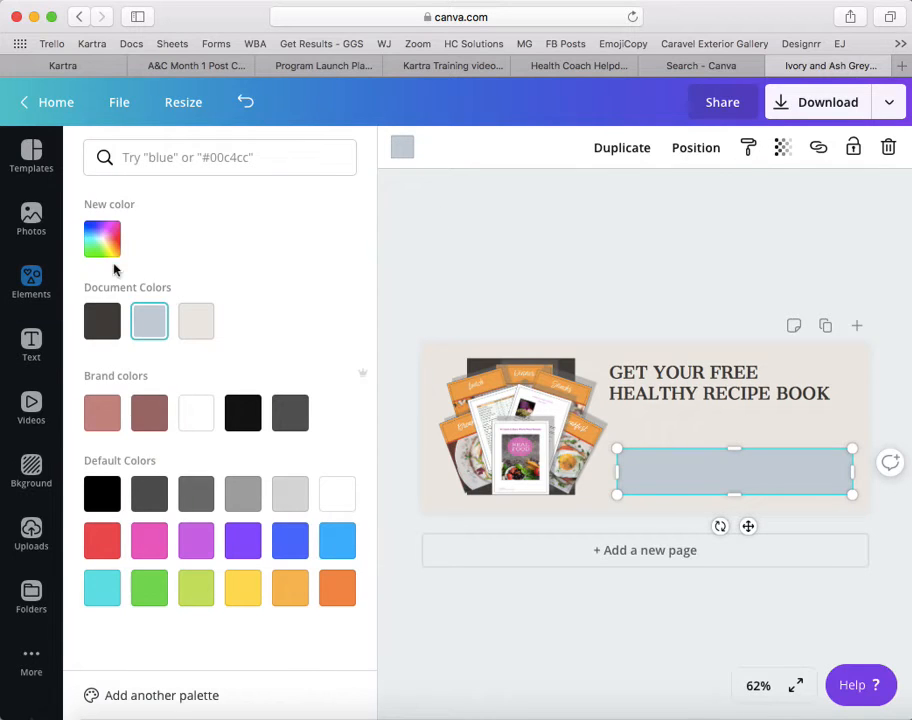
click(148, 415)
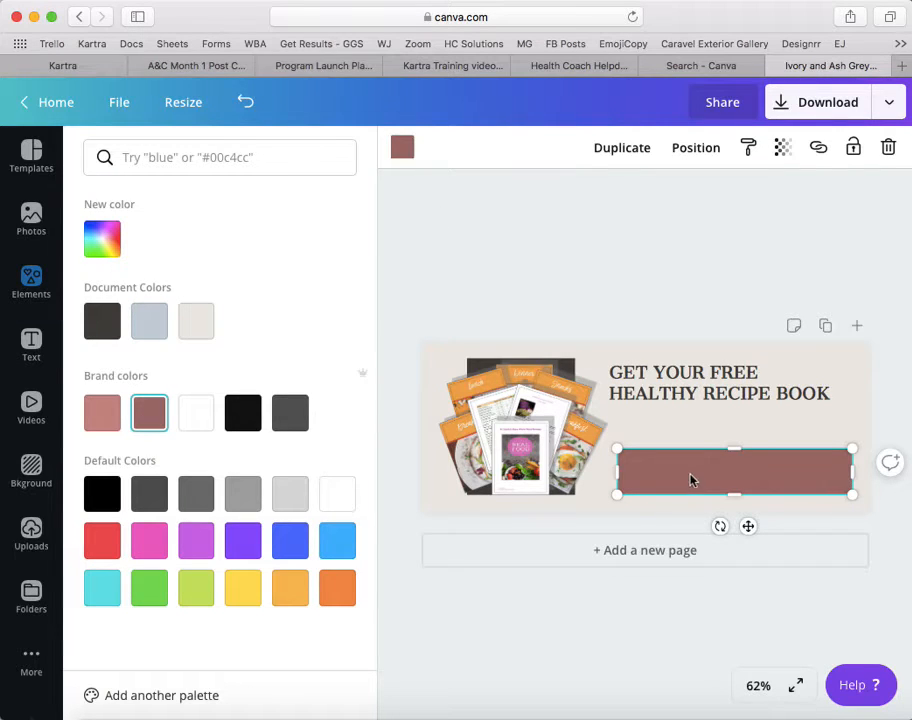
Step: Add a heading text box reading "Click here to get your free gift"
click(33, 343)
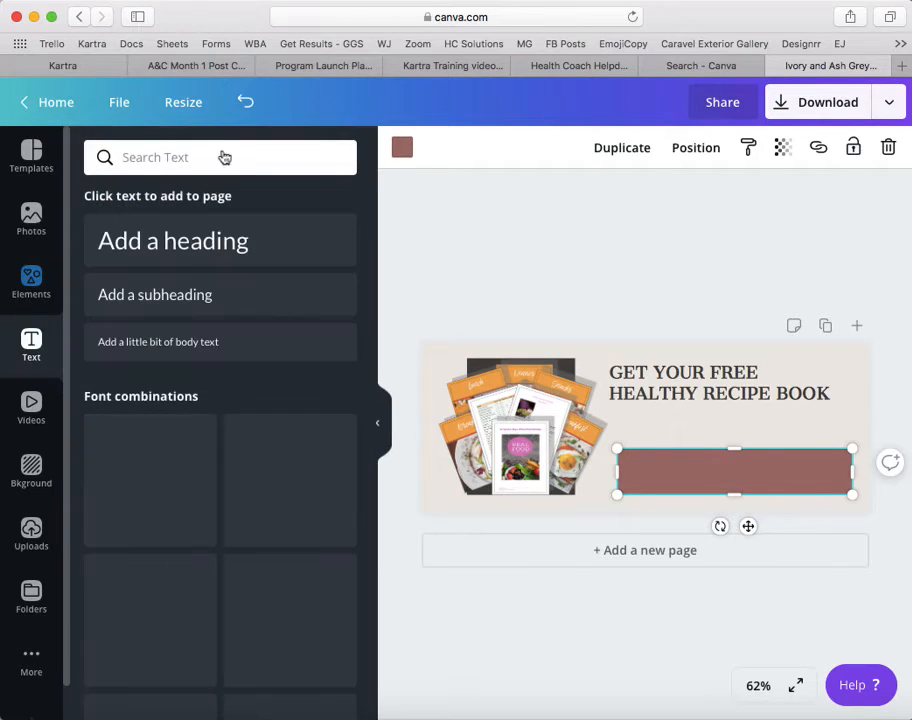
click(213, 257)
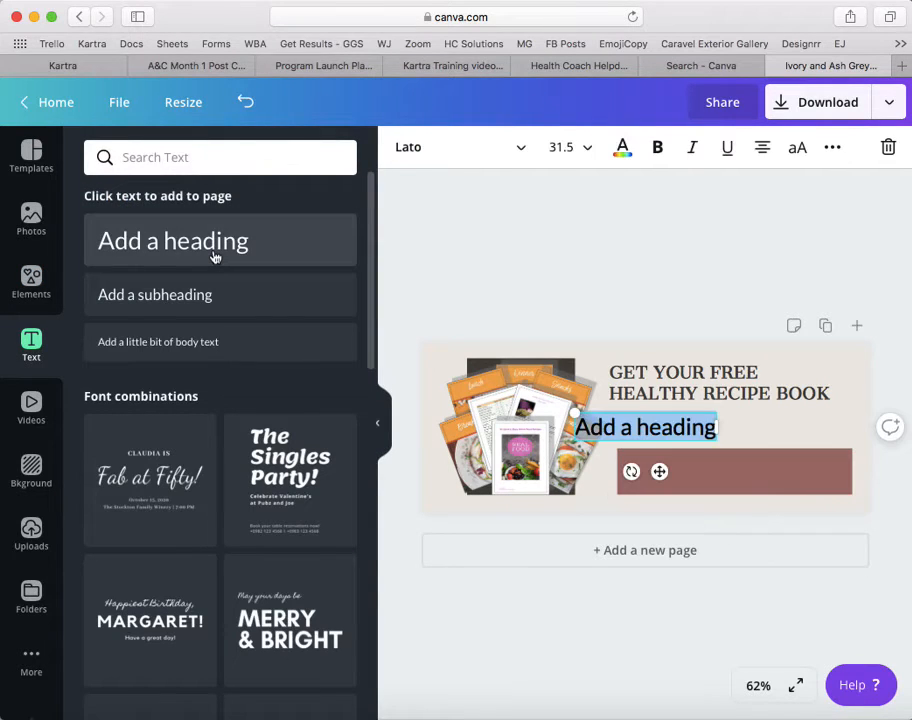
click(666, 432)
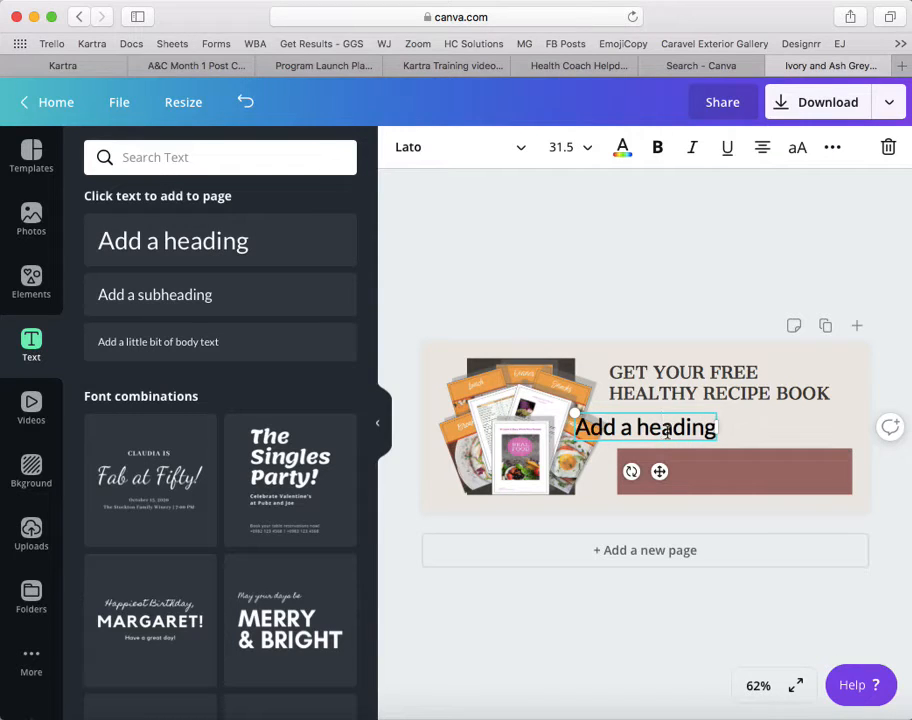
triple_click(667, 432)
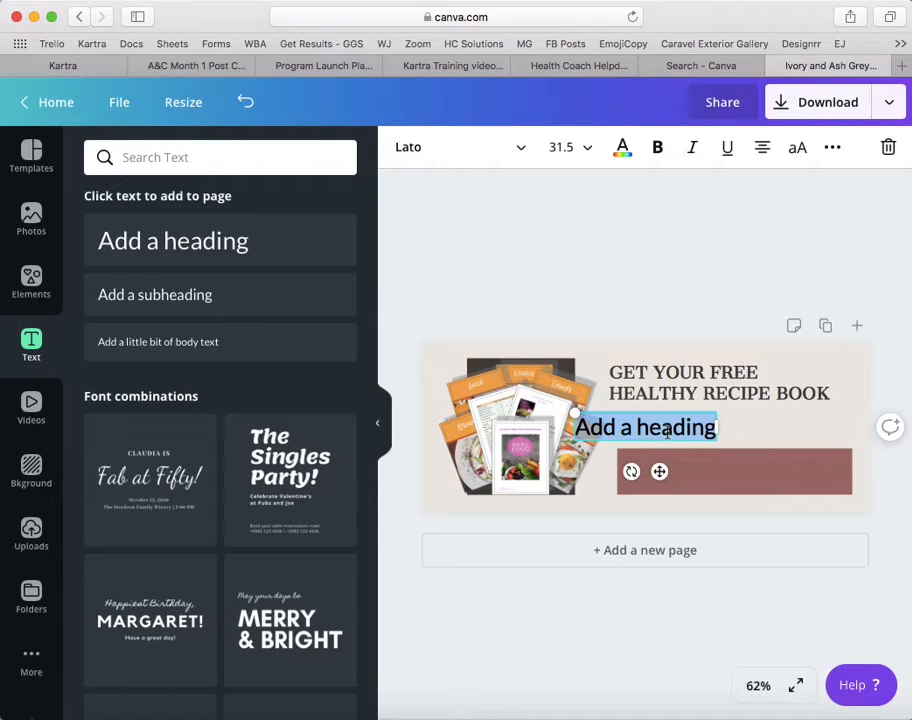
text(C)
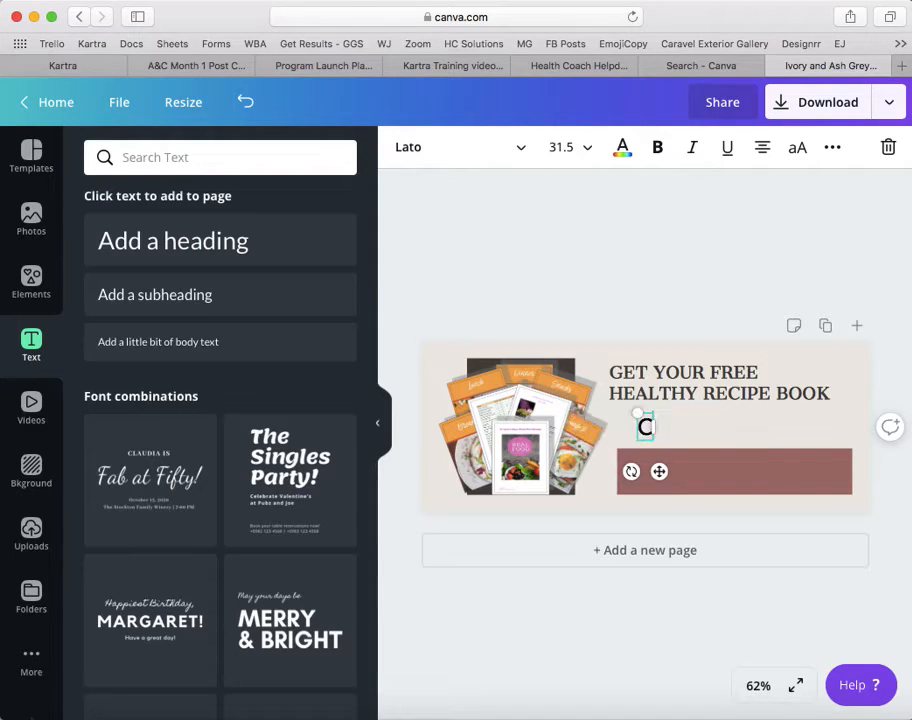
text(lick here)
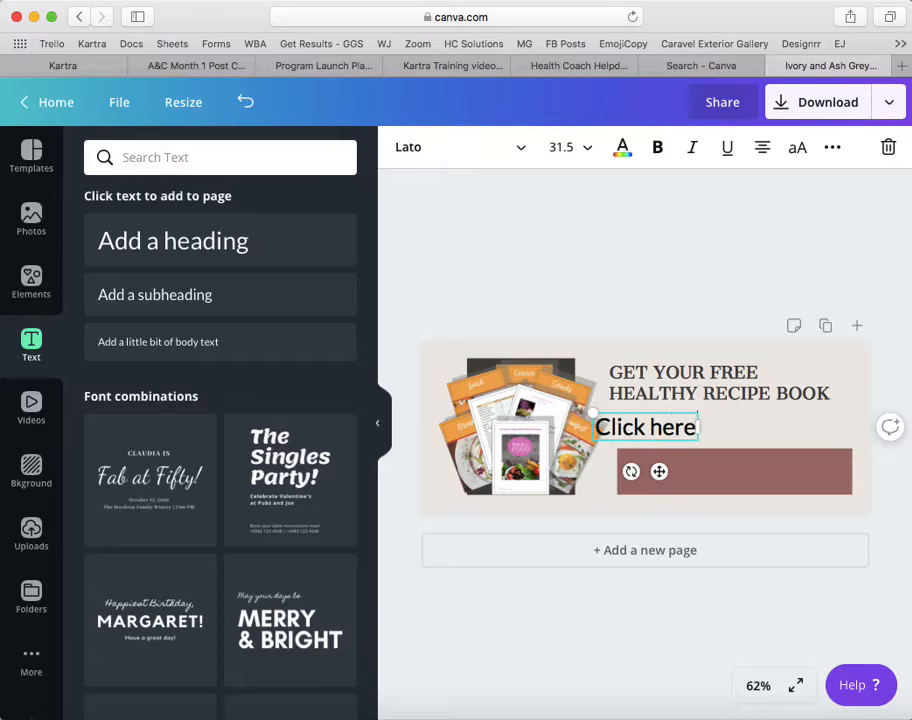
text( to get)
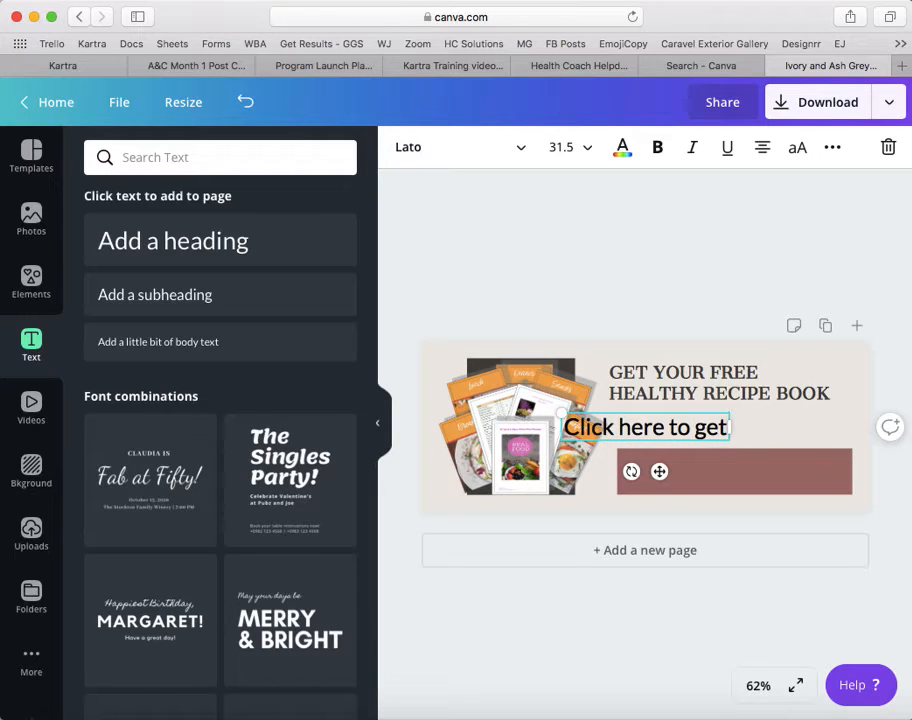
text( y)
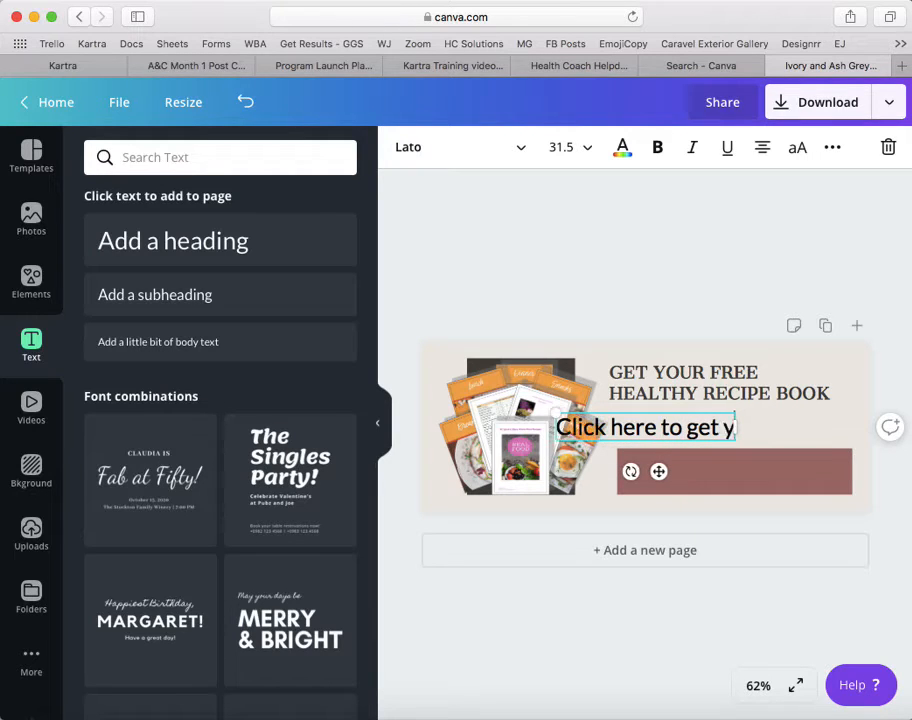
text(our free)
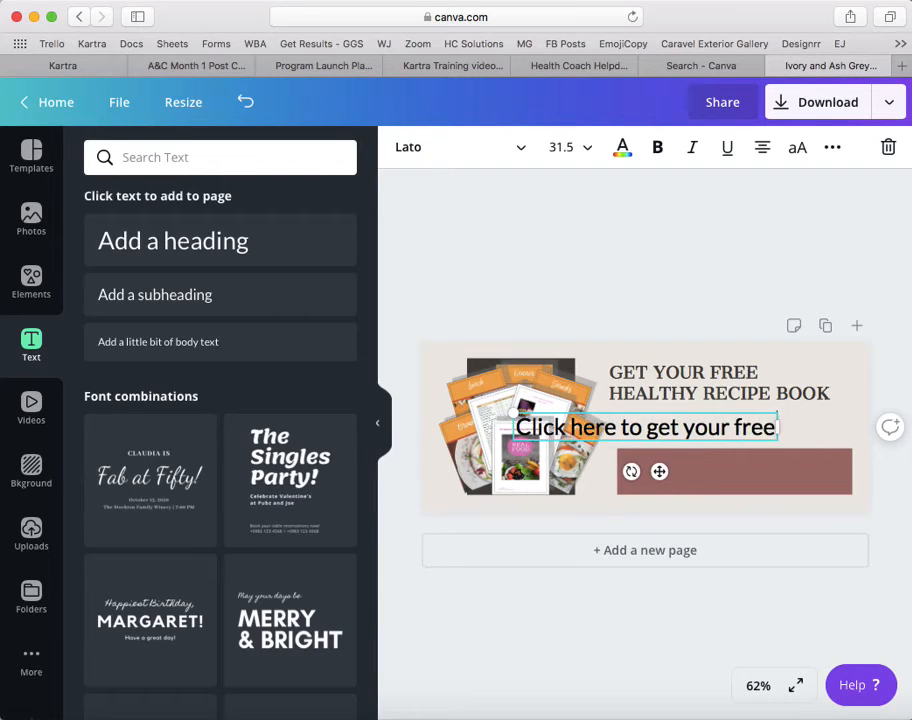
text( gift)
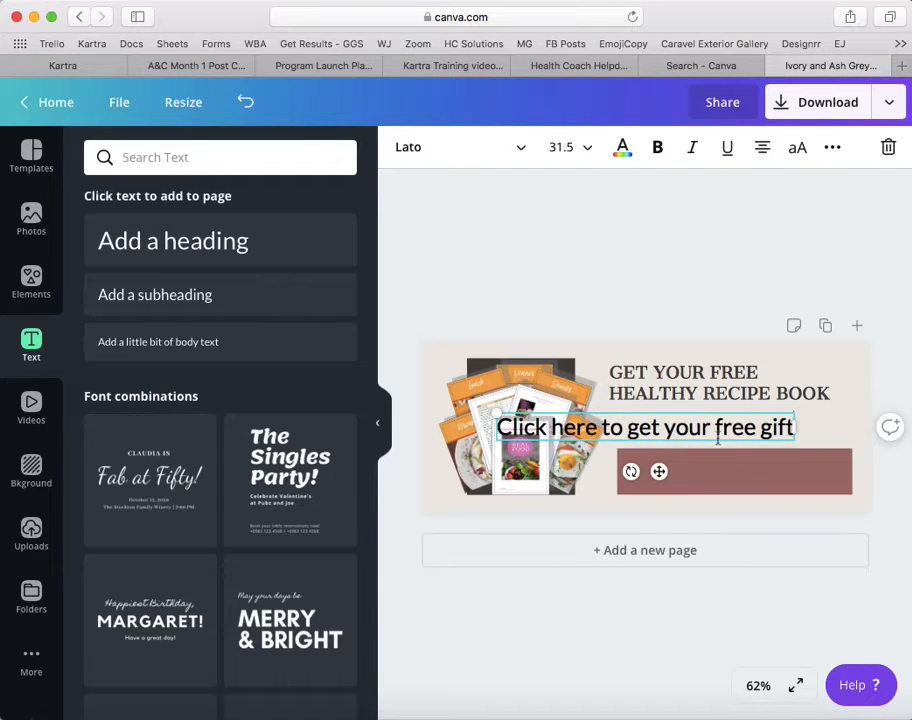
Step: Move the call-to-action text onto the dark rose bar and color it white
drag(661, 470, 758, 506)
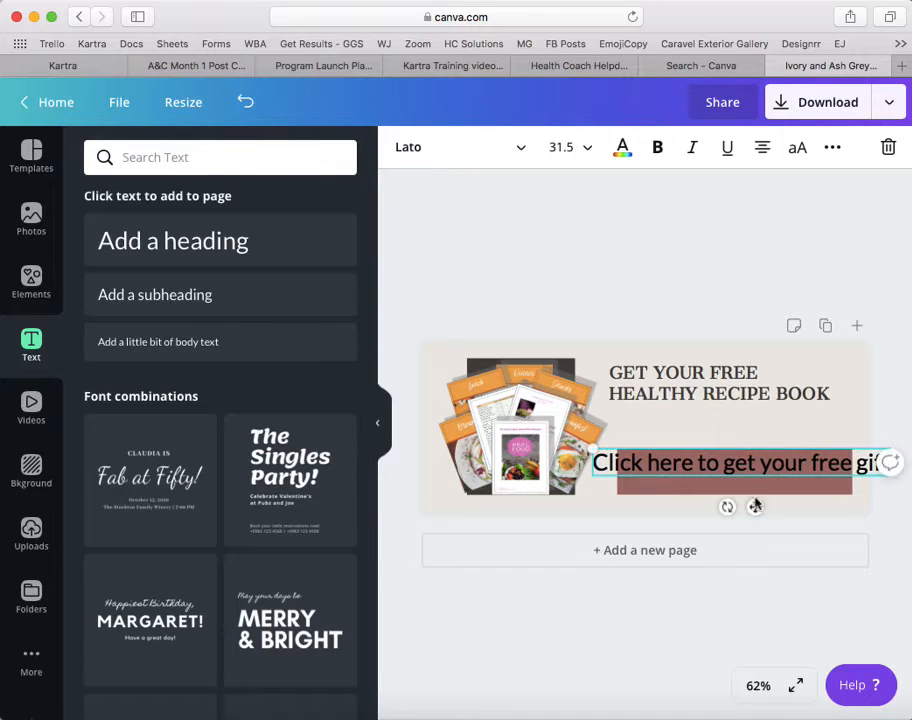
double_click(742, 467)
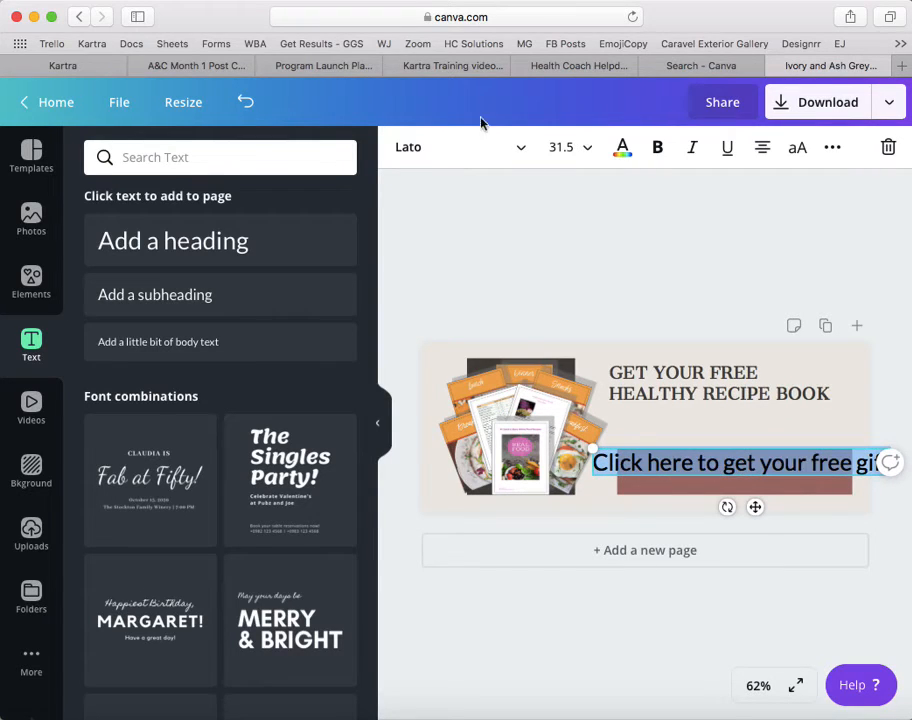
click(623, 150)
click(198, 414)
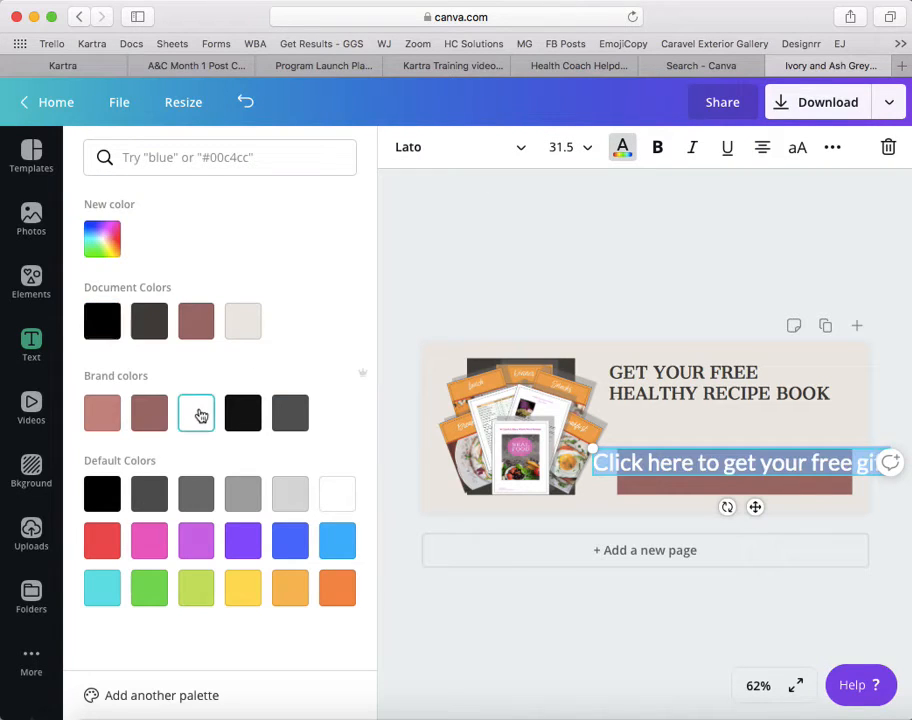
Step: Set the call-to-action text to size 24 and split it into "Click here to get your" and "free gift!" on two lines
click(566, 148)
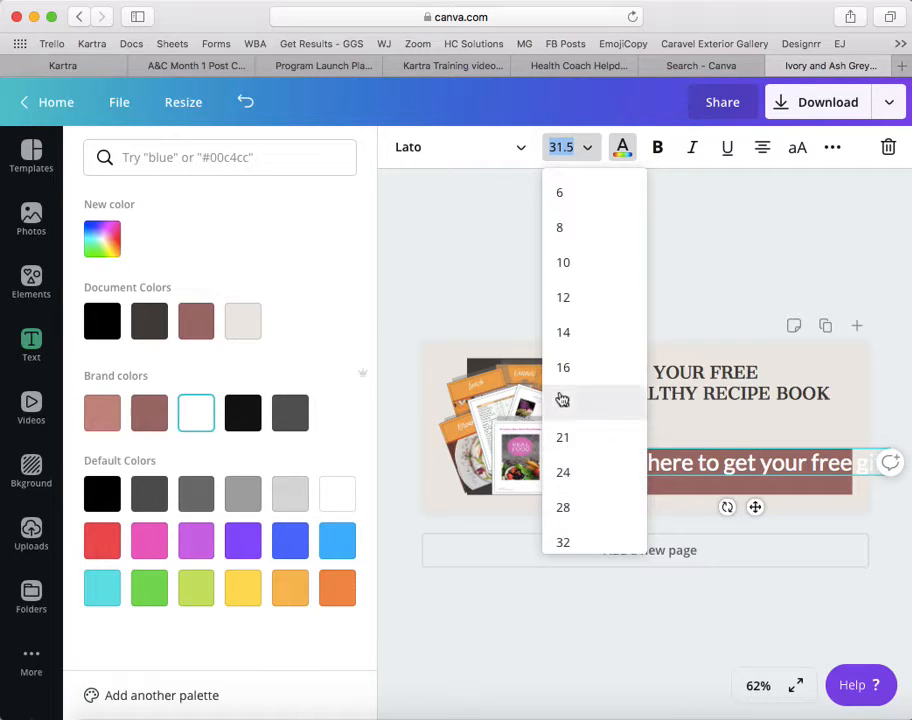
click(563, 473)
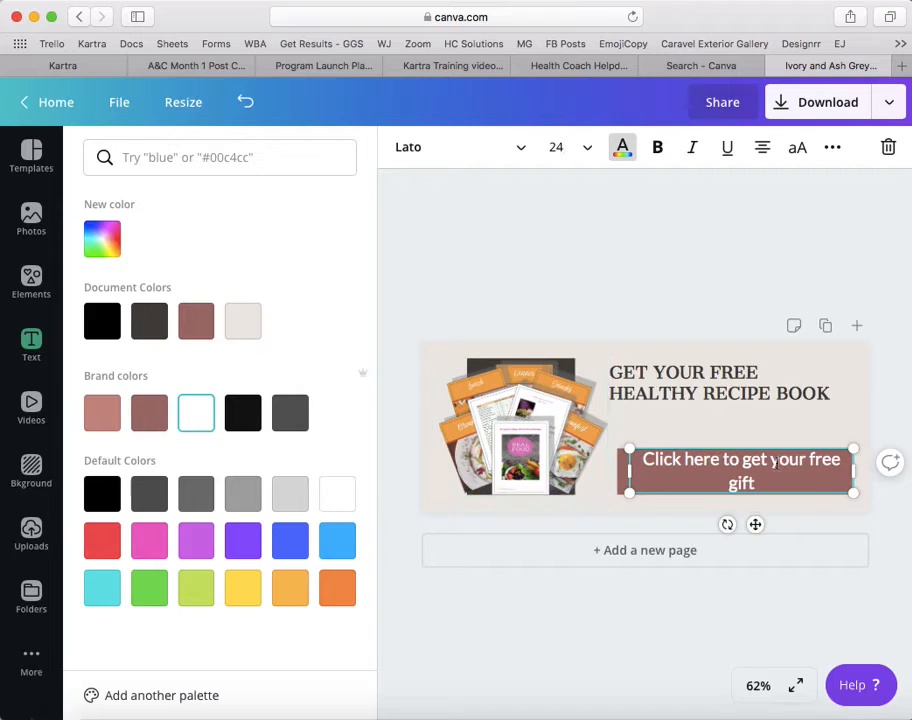
key(Return)
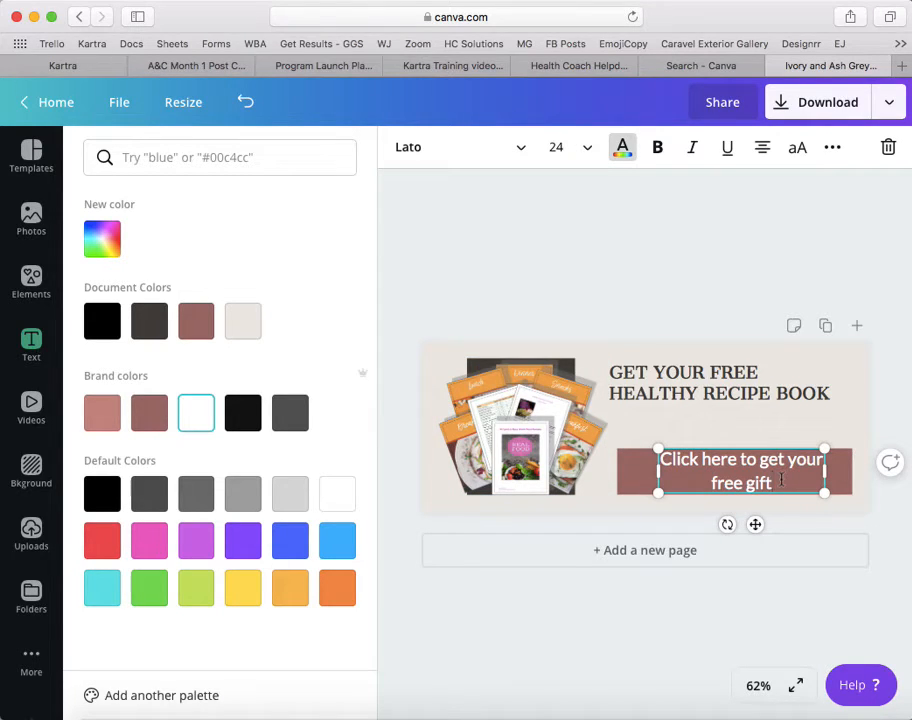
text(!)
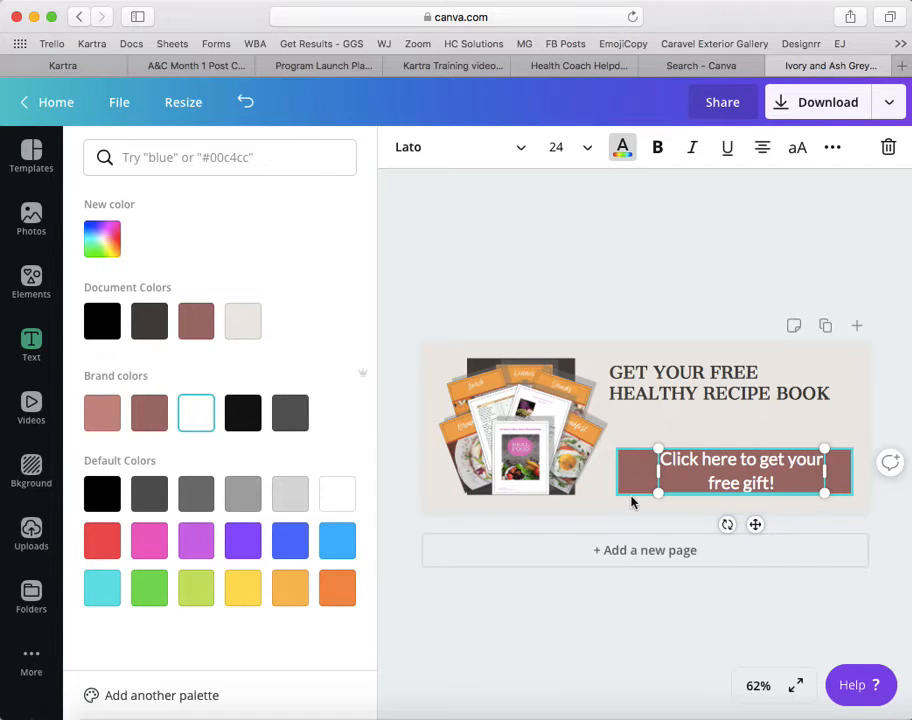
Step: Make the dark rose bar slightly taller and center it behind the two-line call-to-action text
click(808, 488)
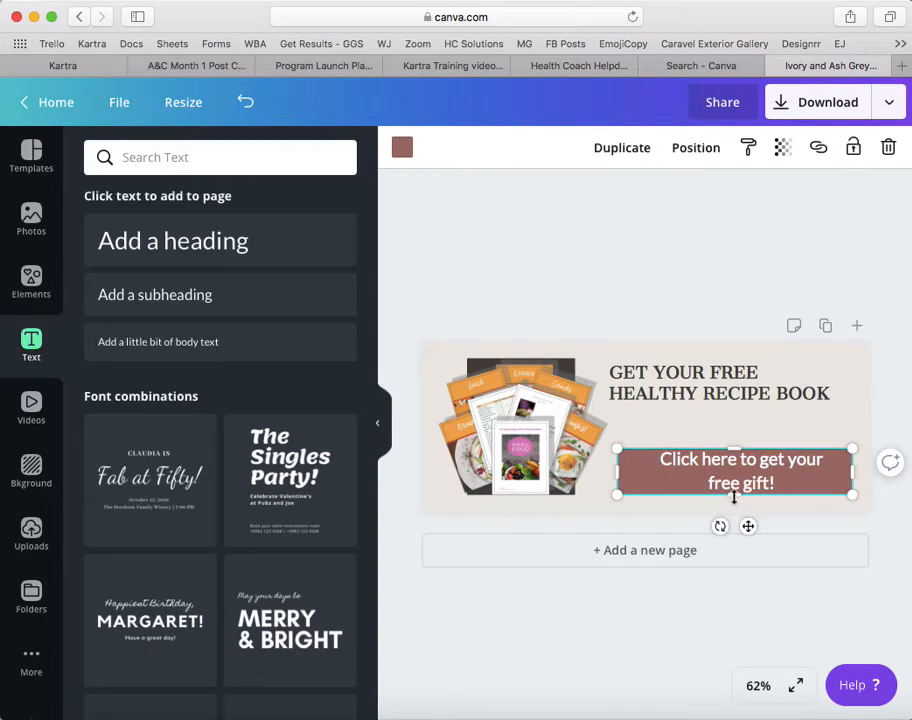
drag(734, 497, 753, 530)
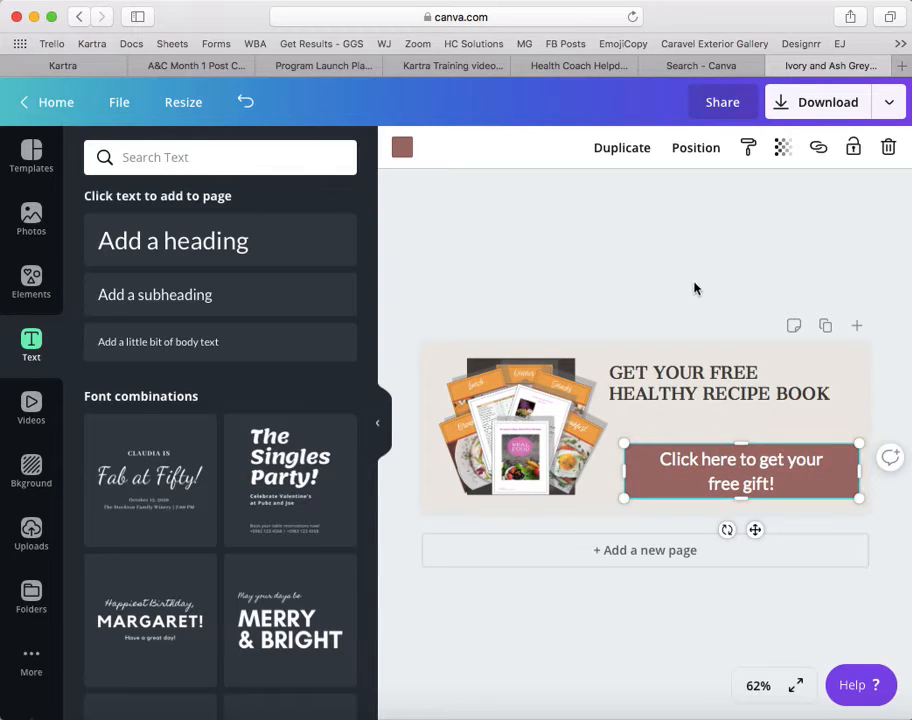
click(647, 645)
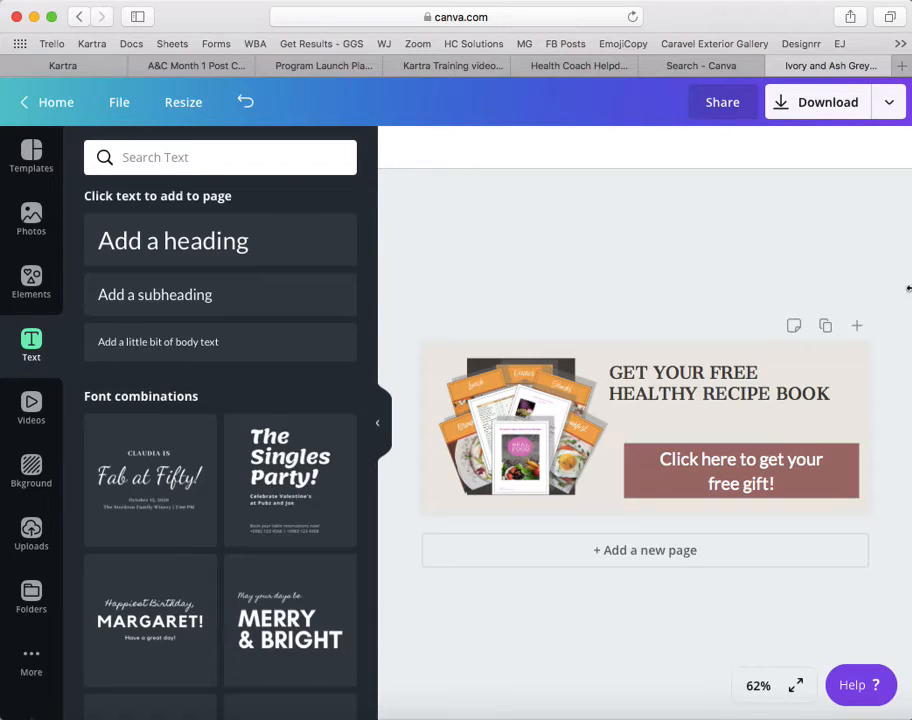
drag(907, 296, 910, 296)
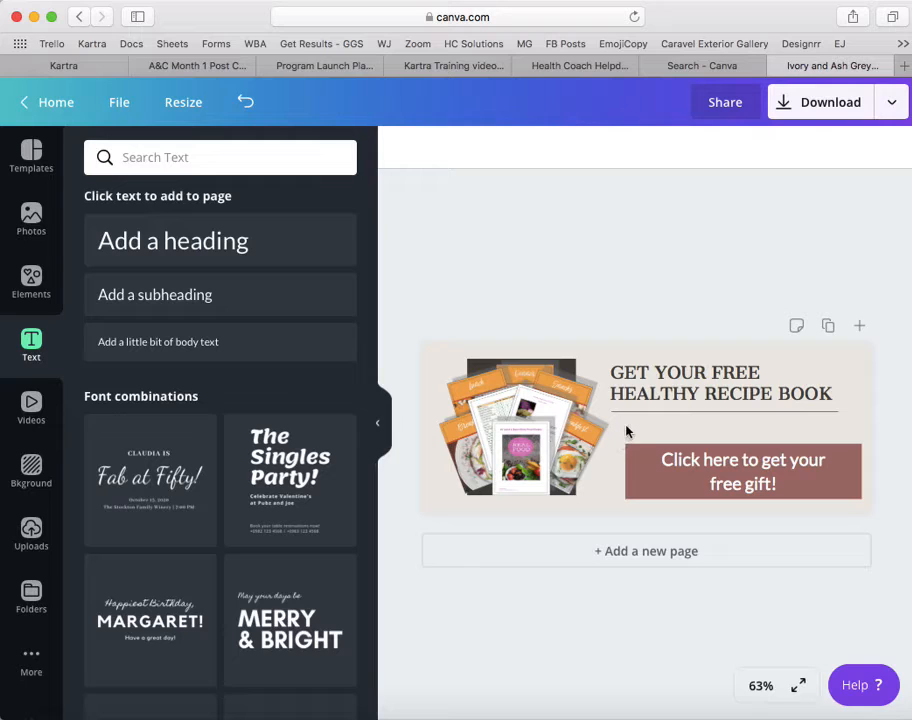
Step: Group the bar with its text and place the group, scaled down slightly, centered beneath the divider line
drag(631, 432, 664, 520)
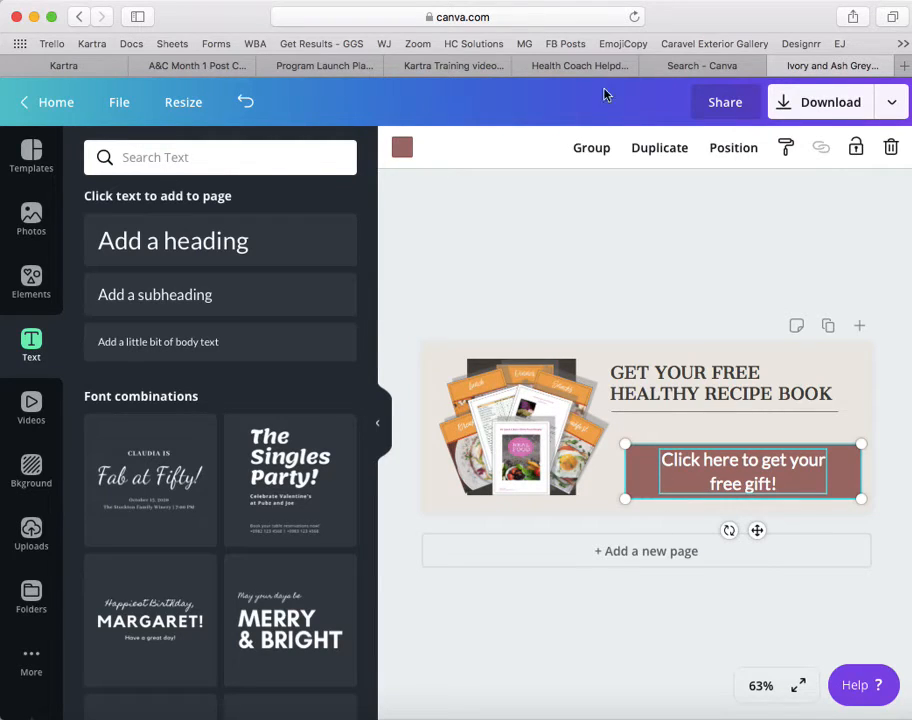
click(592, 150)
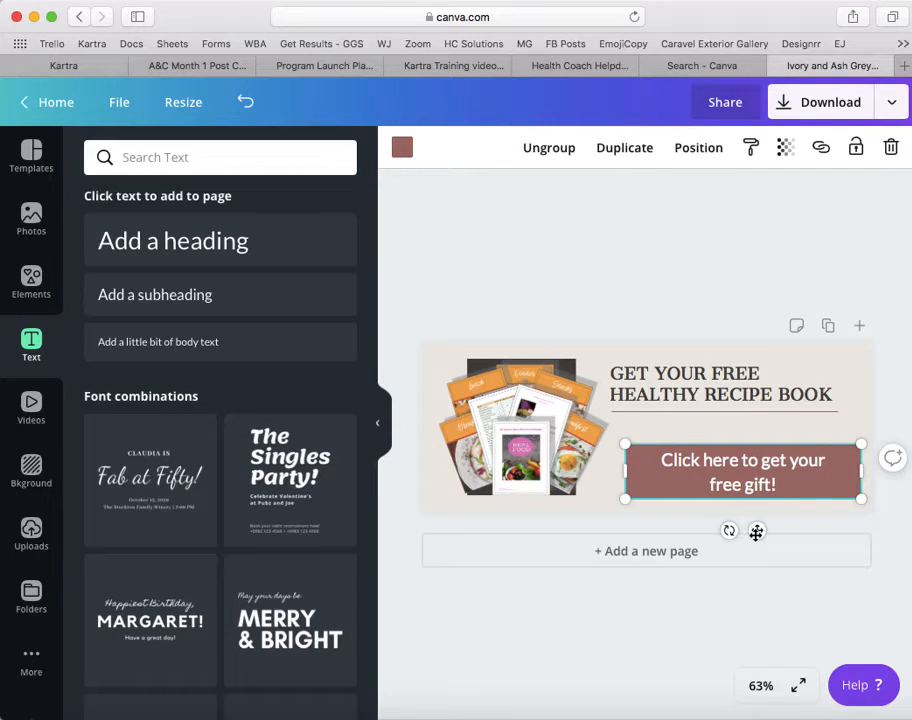
drag(756, 532, 737, 522)
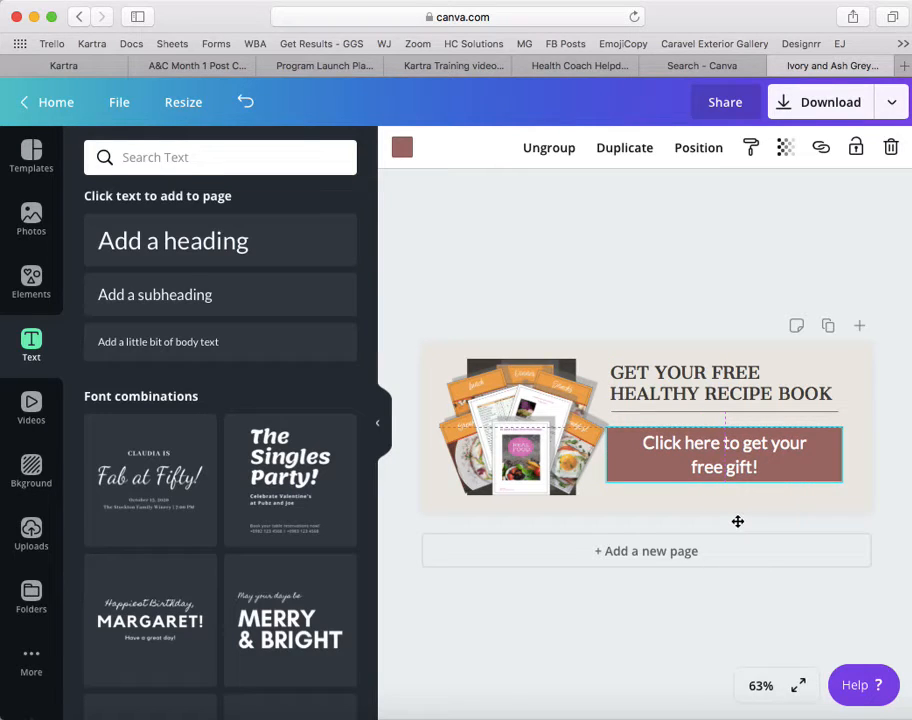
drag(737, 521, 739, 519)
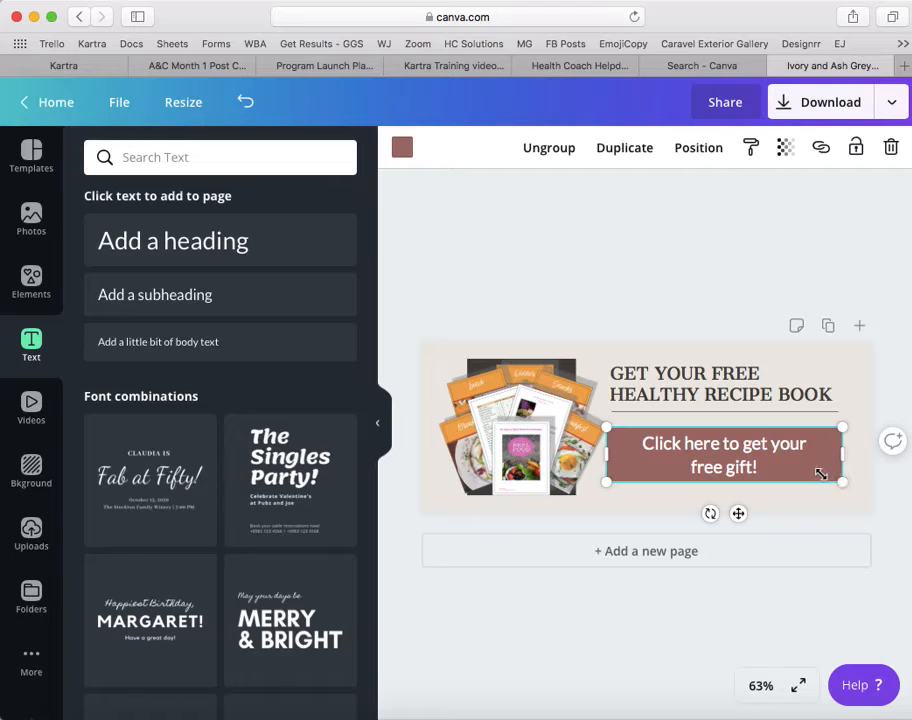
mouse_move(821, 474)
mouse_down()
mouse_move(796, 464)
mouse_move(812, 474)
mouse_up()
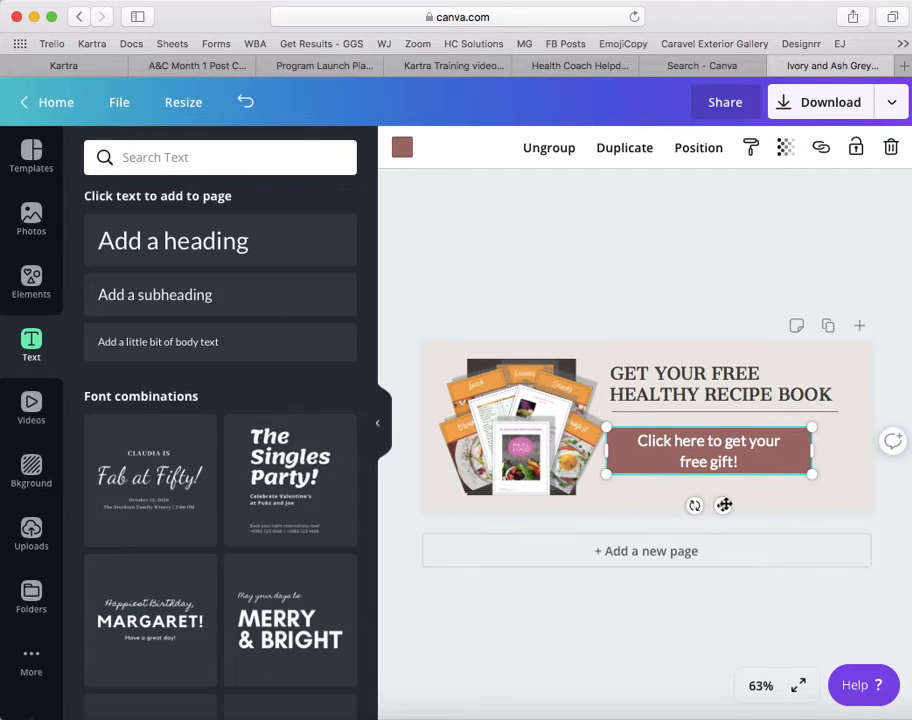
drag(724, 505, 740, 503)
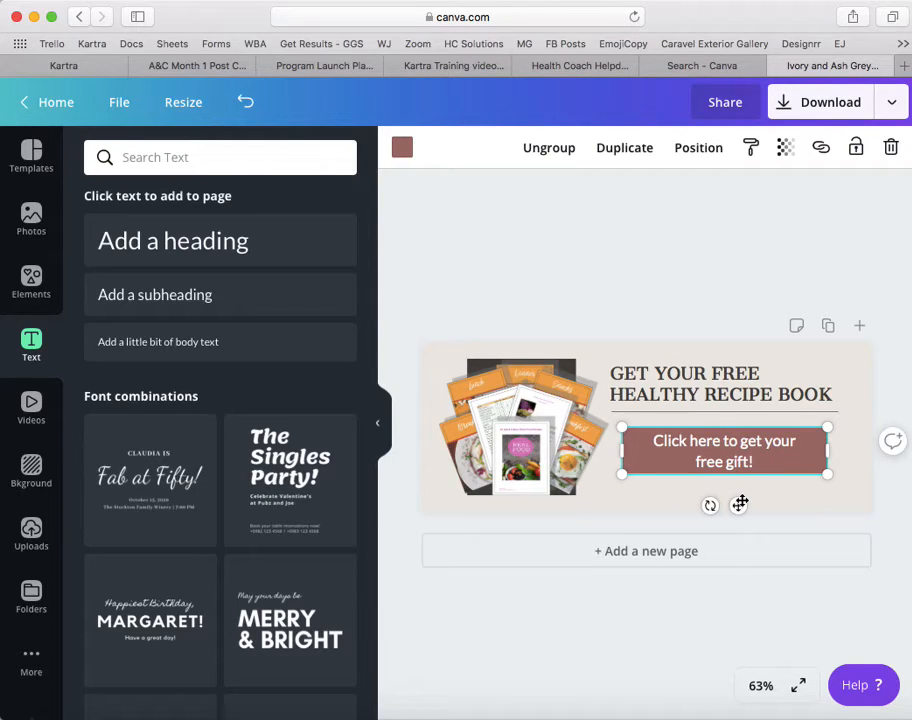
Step: Search the elements for "arrow" with the free filter on and add the thick white arrow that arches over to the right
click(33, 283)
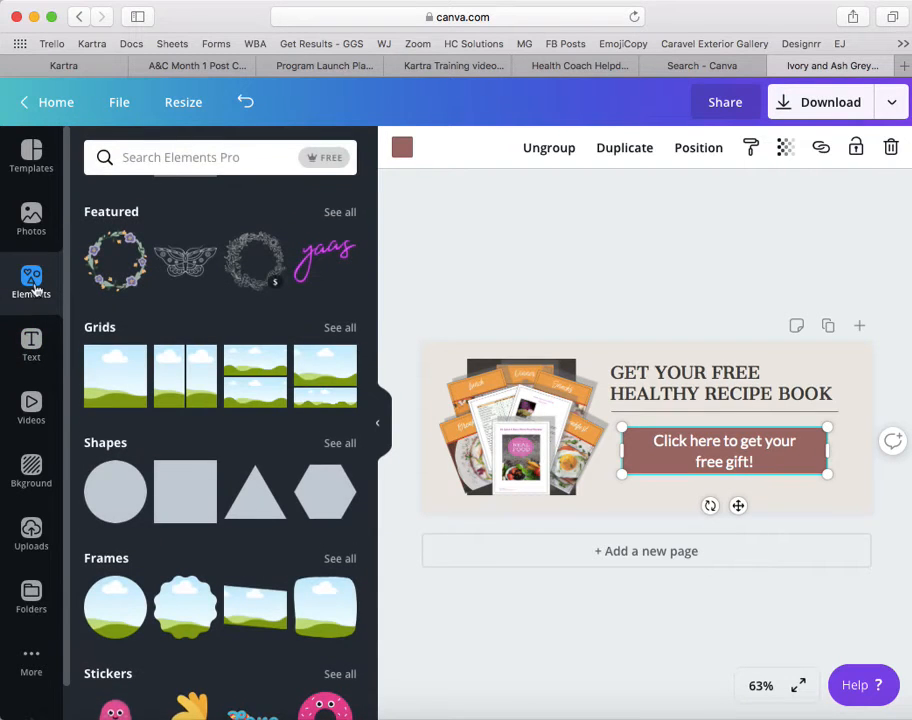
click(179, 160)
text(arrow)
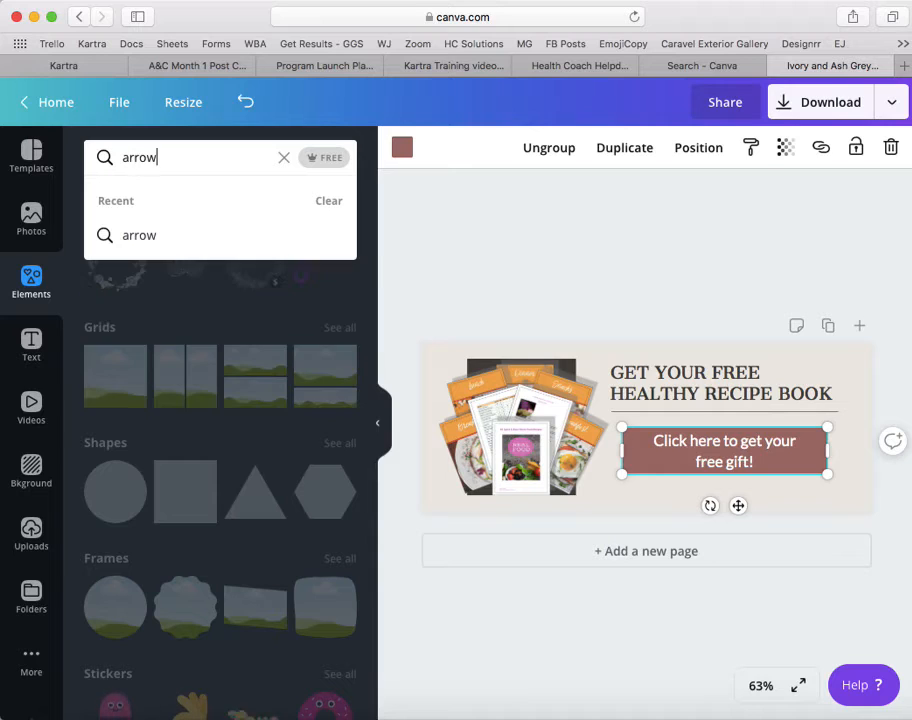
click(327, 162)
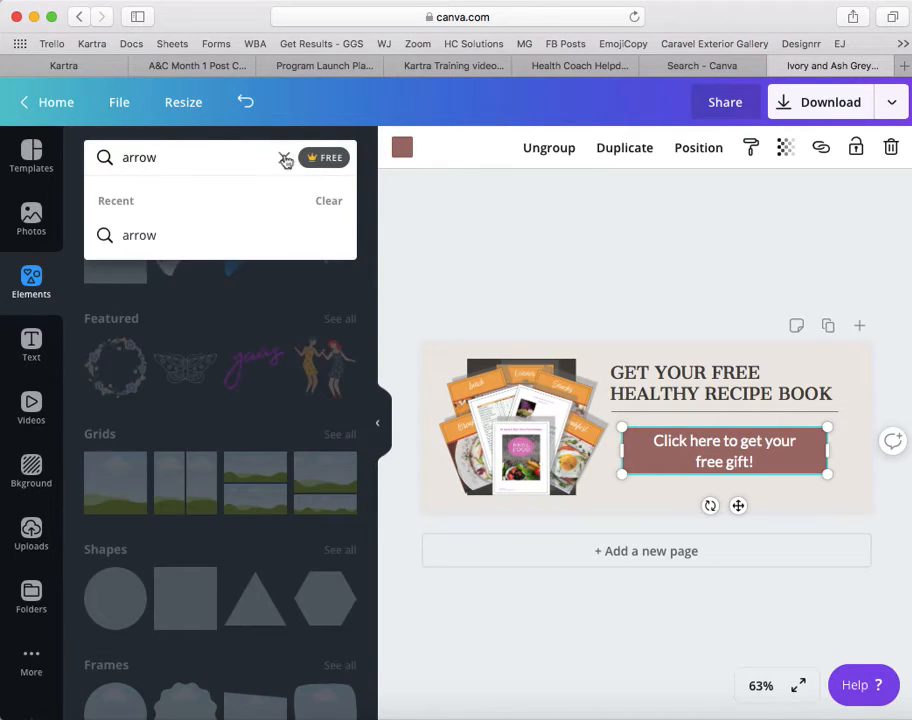
key(Return)
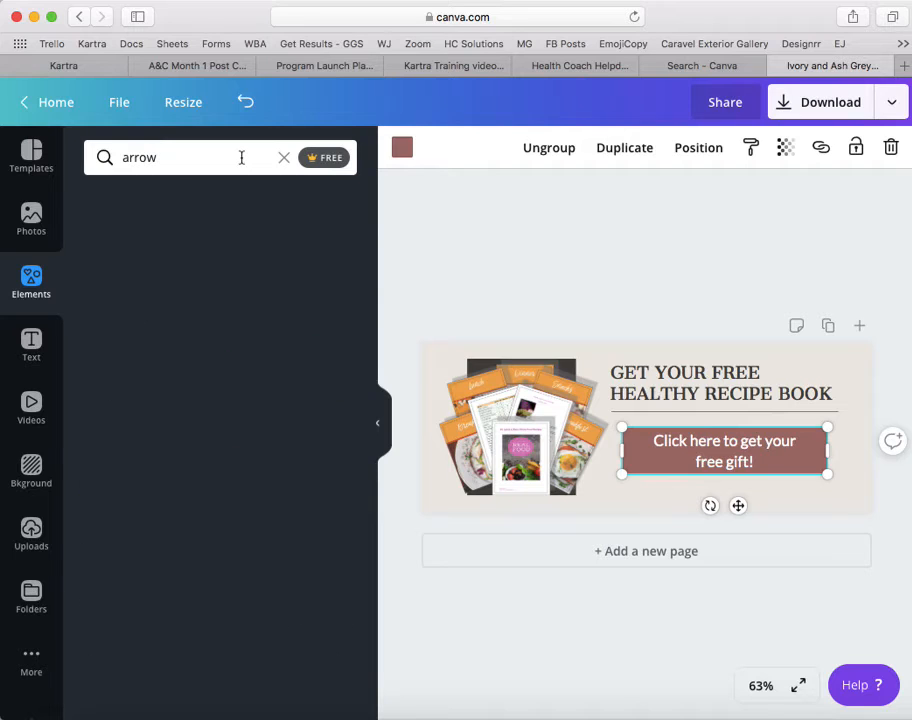
scroll(205, 557, down, 4)
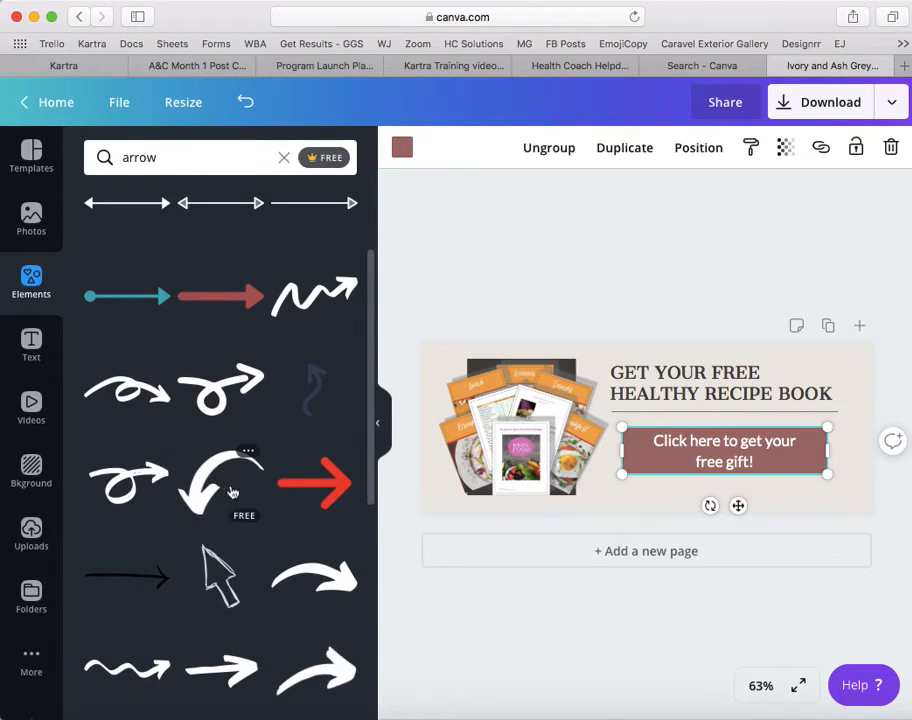
click(300, 578)
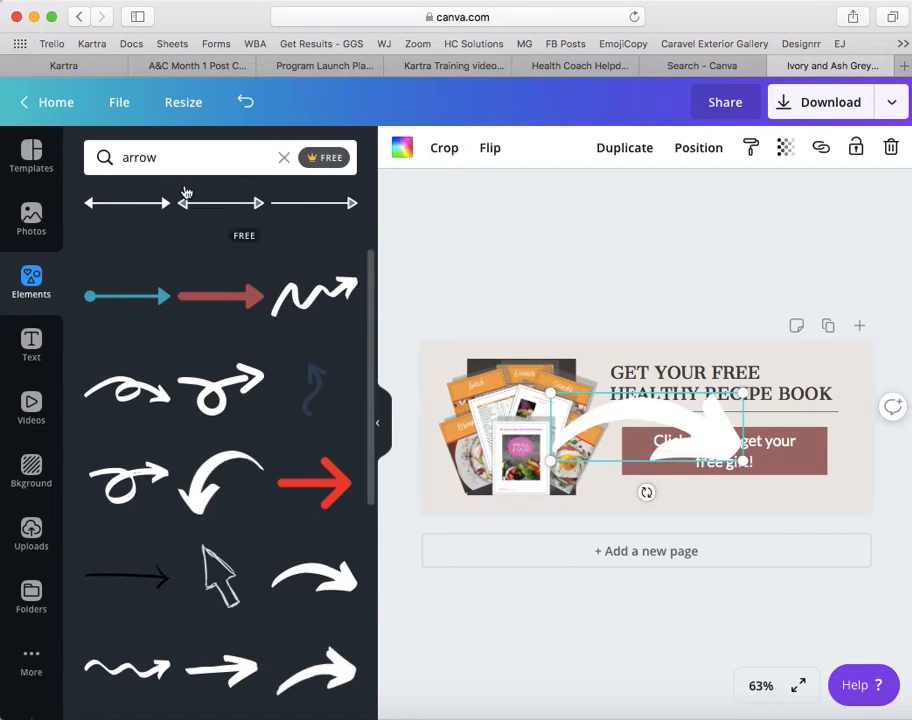
Step: Color the arrow with the black brand color, trying the dark grey document color for comparison
click(401, 147)
click(251, 422)
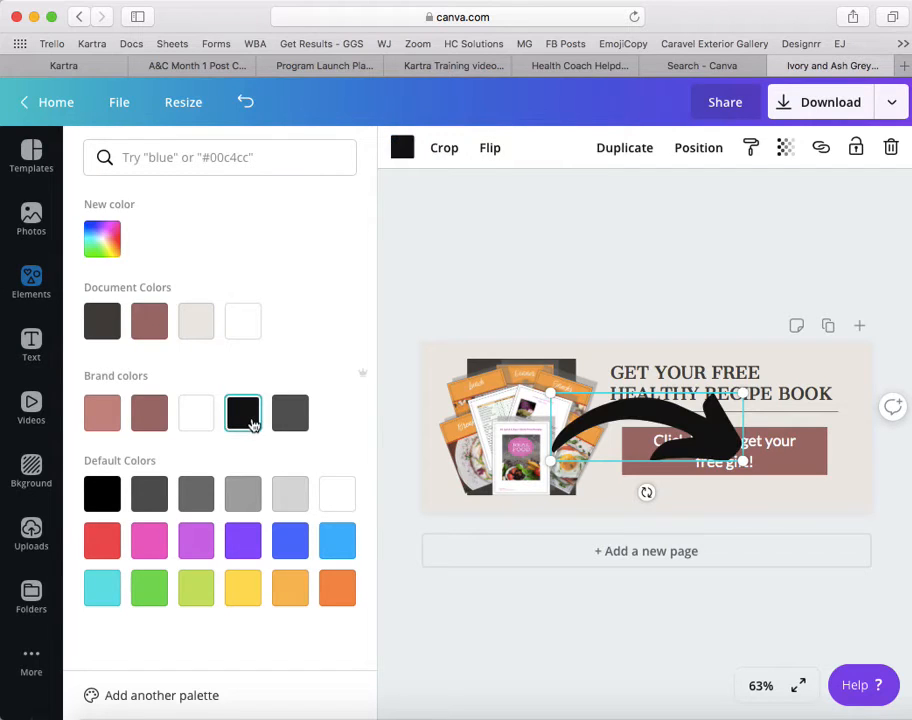
click(95, 321)
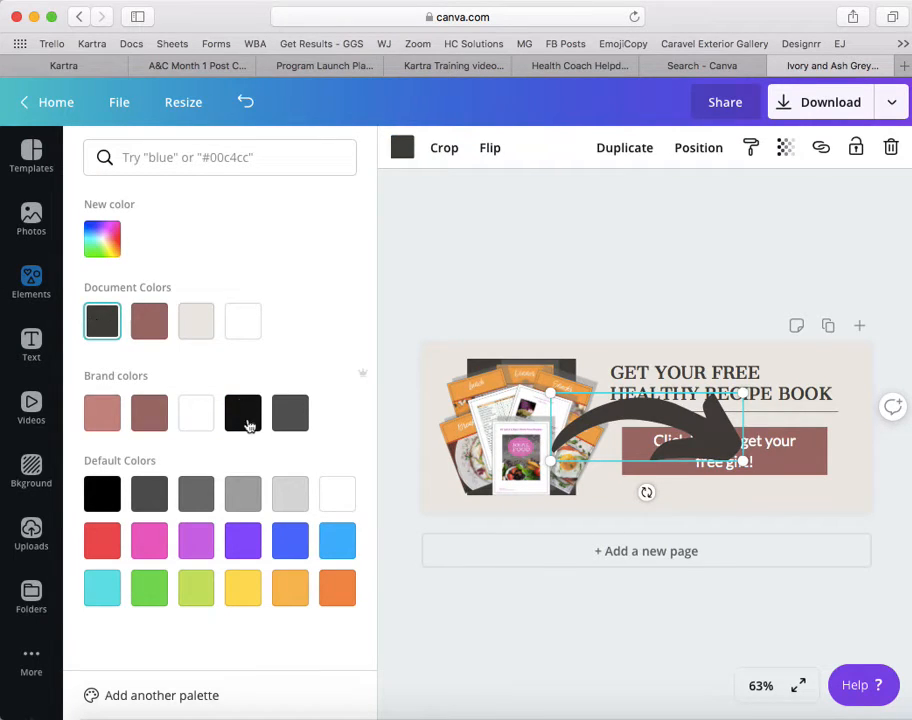
click(249, 425)
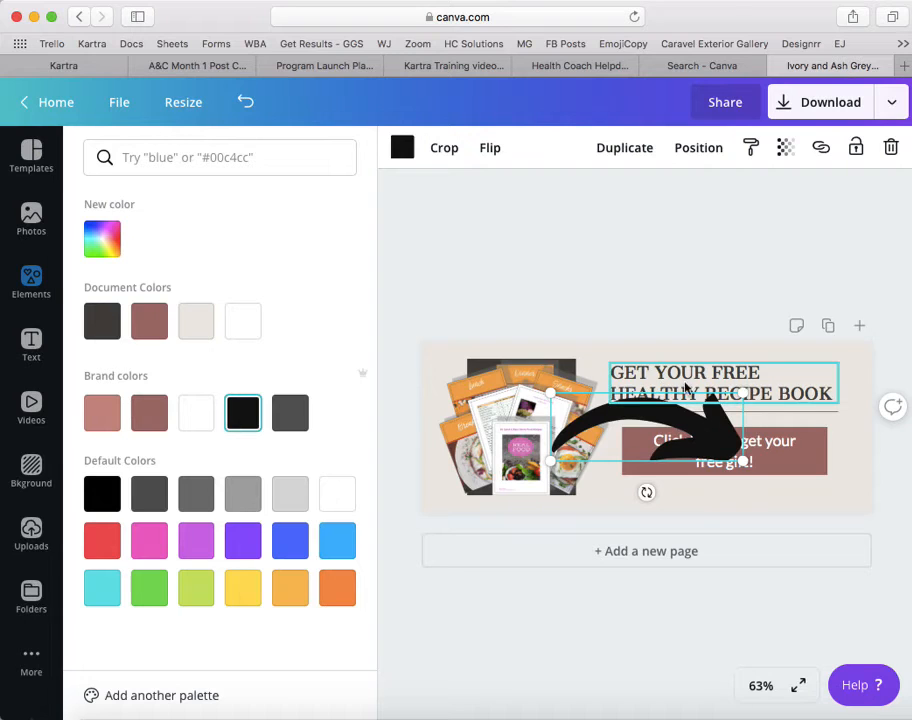
Step: Shrink the arrow, rotate it to point upward, and flip it vertically
drag(745, 391, 665, 412)
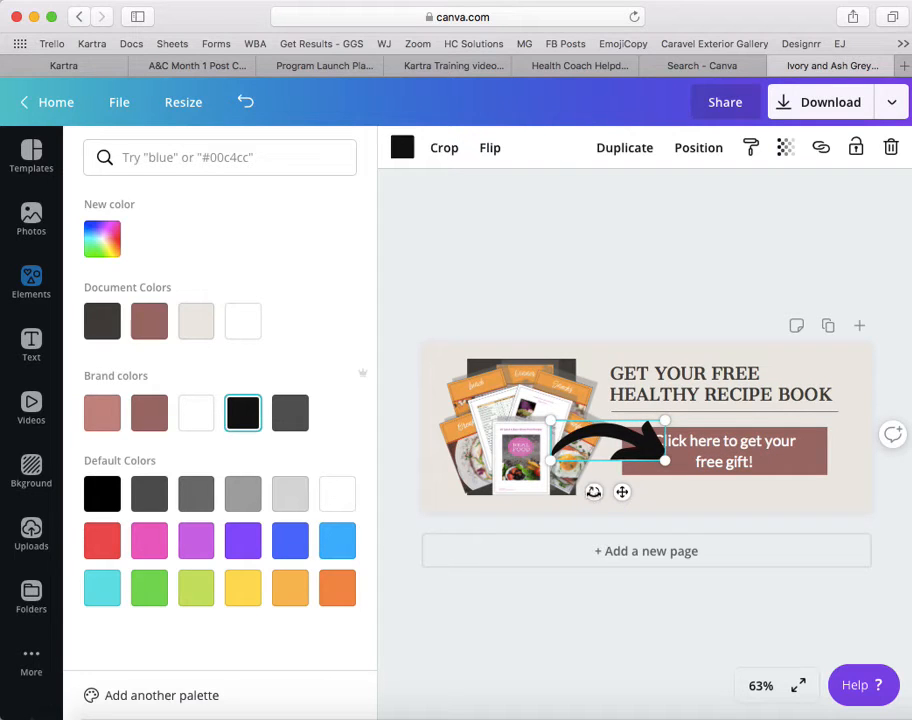
drag(596, 491, 738, 464)
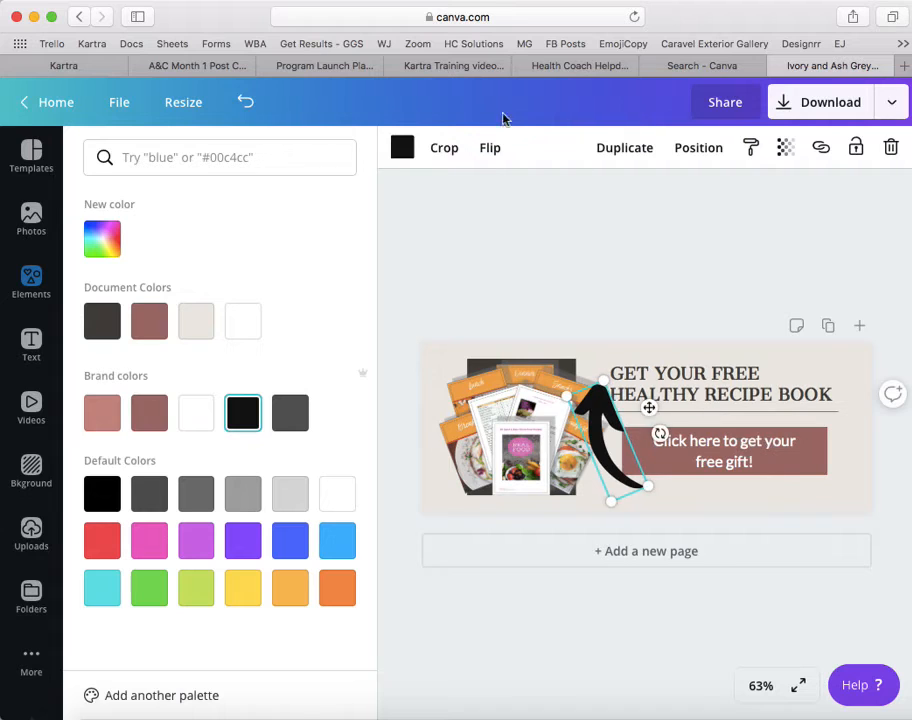
click(490, 150)
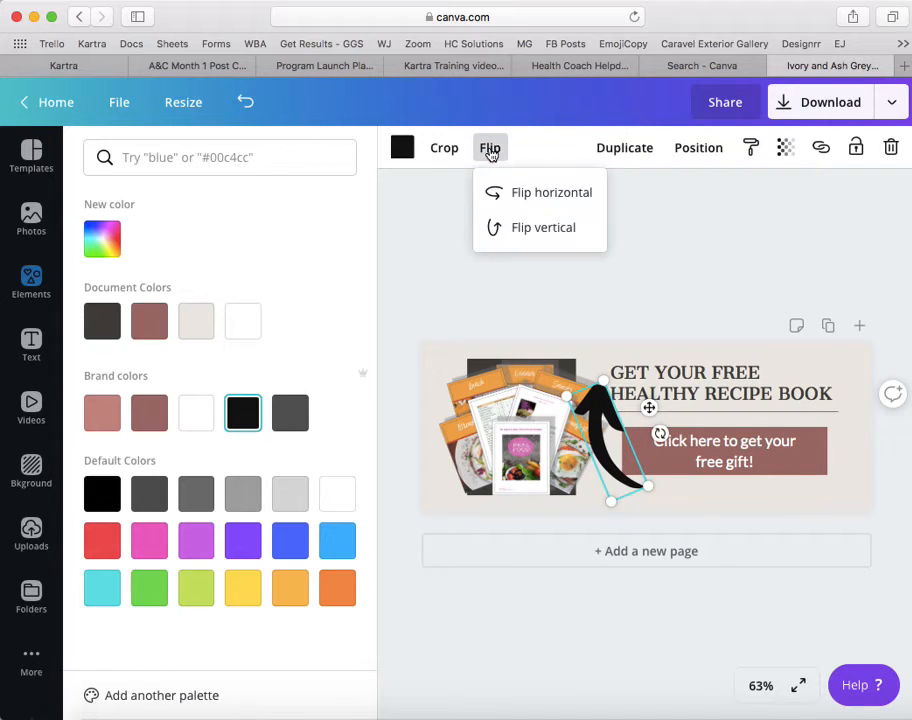
click(526, 232)
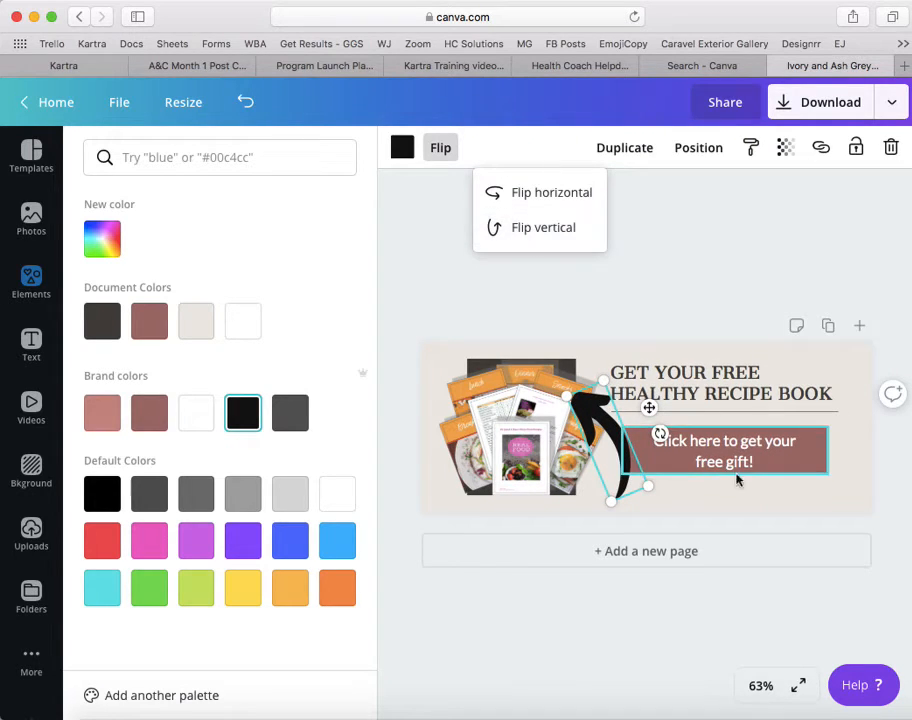
Step: Move and rotate the arrow so it curves from the recipe mockup to the lower edge of the call-to-action bar
drag(650, 406, 747, 455)
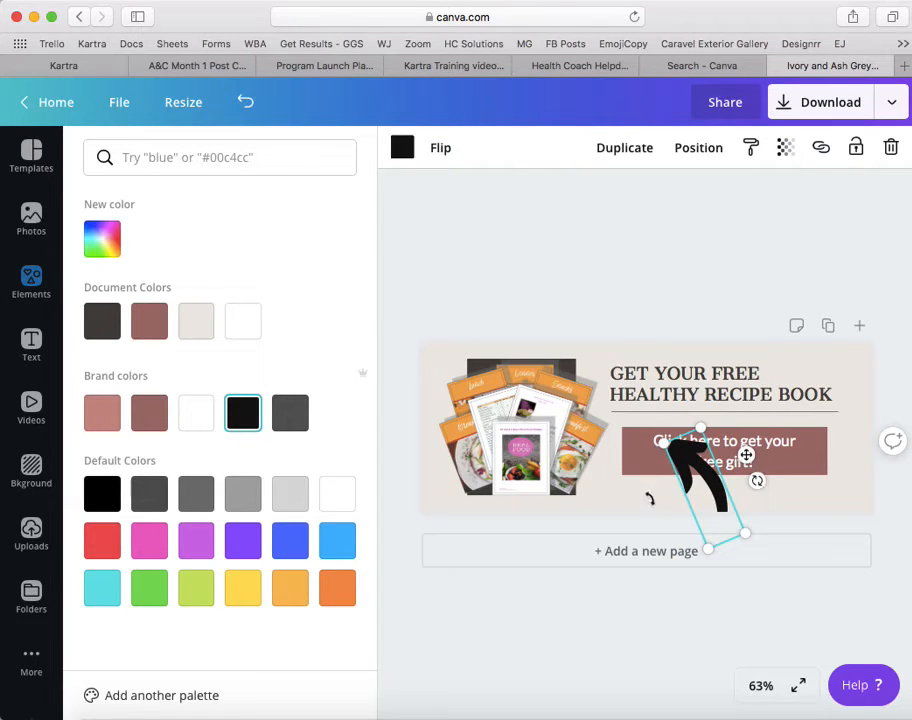
drag(649, 498, 701, 522)
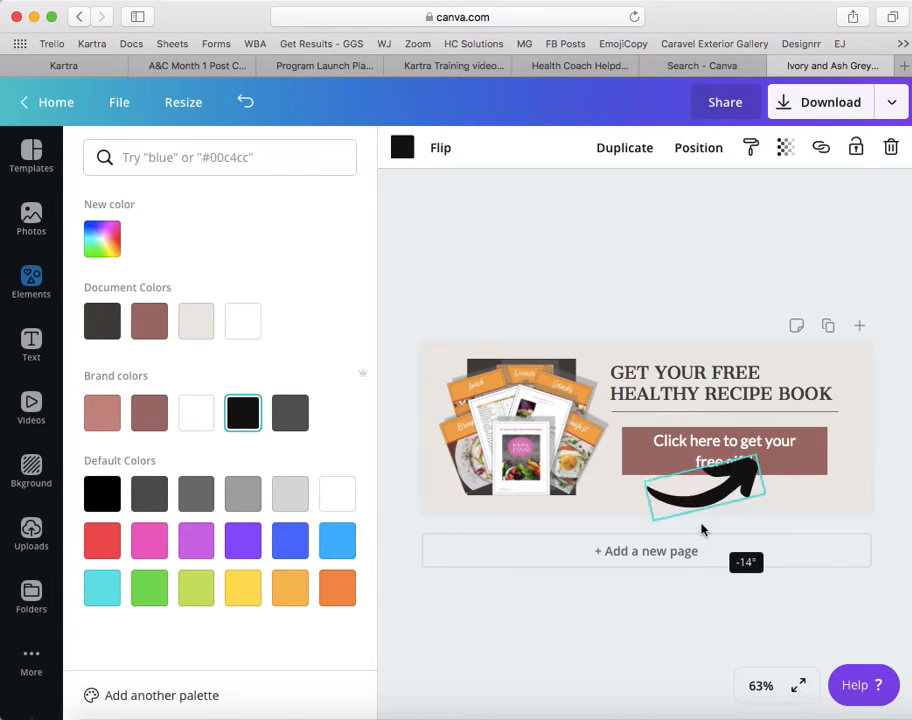
drag(690, 476, 622, 484)
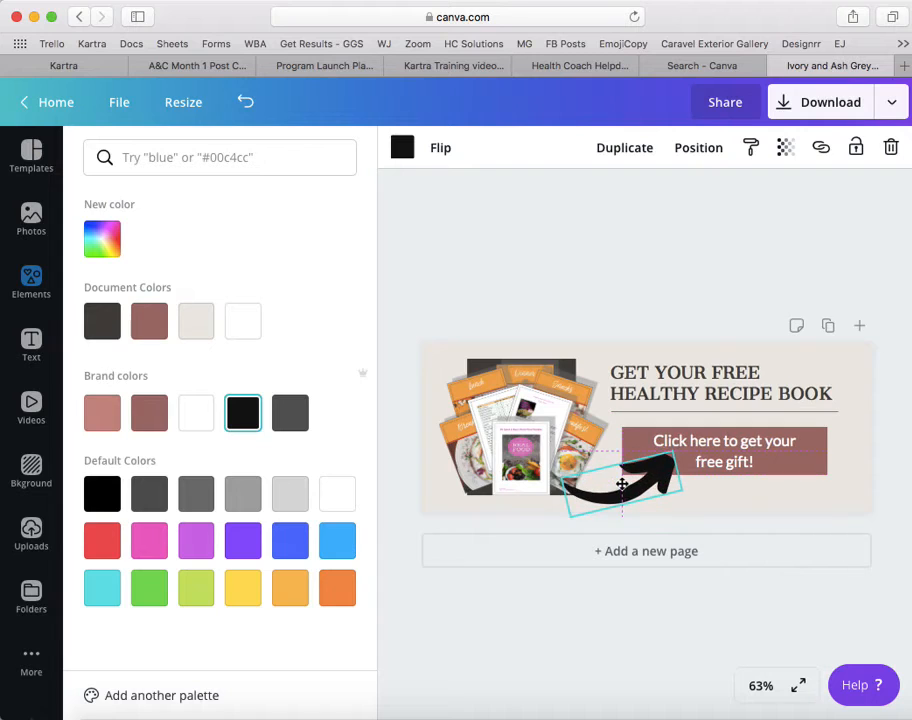
mouse_move(620, 535)
mouse_down()
mouse_move(590, 505)
mouse_move(603, 540)
mouse_up()
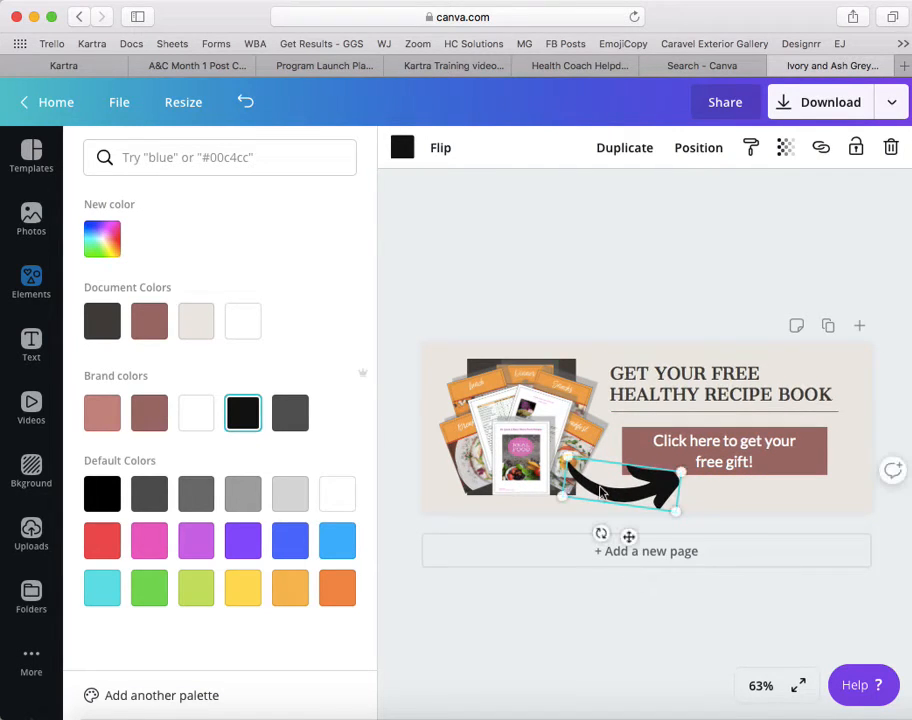
mouse_move(601, 492)
mouse_down()
mouse_move(600, 460)
mouse_move(608, 470)
mouse_move(596, 474)
mouse_move(600, 482)
mouse_up()
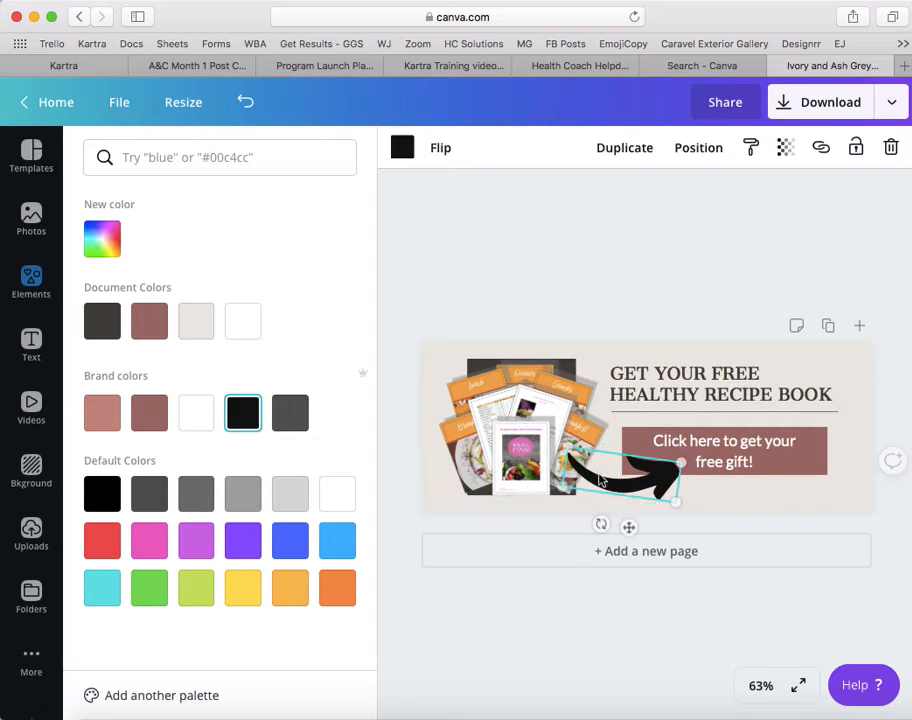
Step: Delete the dark rectangle behind the recipe mockup and place the mockup back beside the headline
click(610, 282)
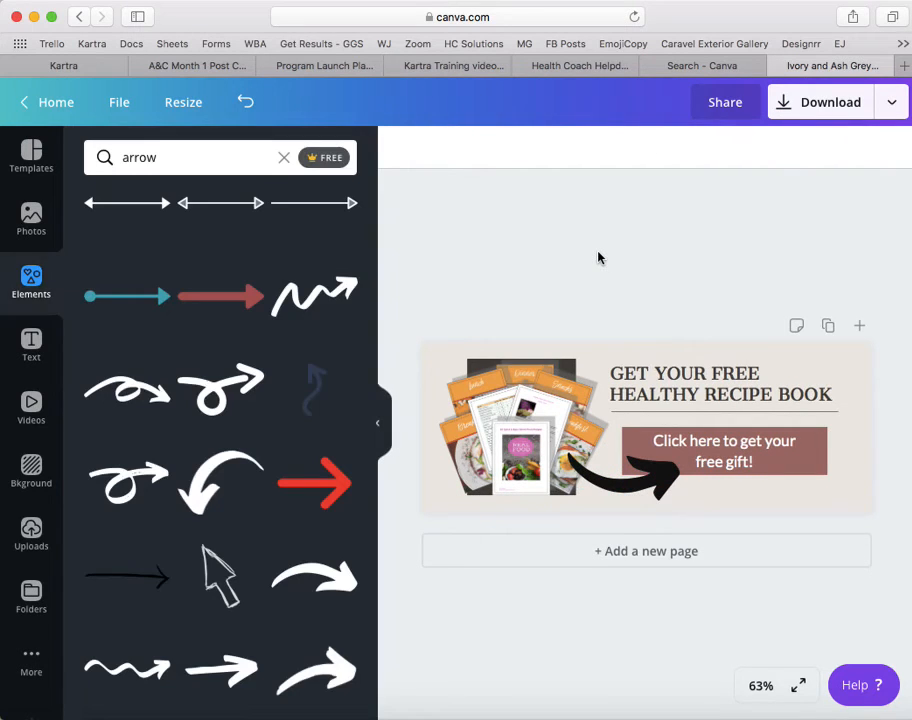
click(548, 417)
drag(548, 417, 674, 447)
click(490, 396)
key(Delete)
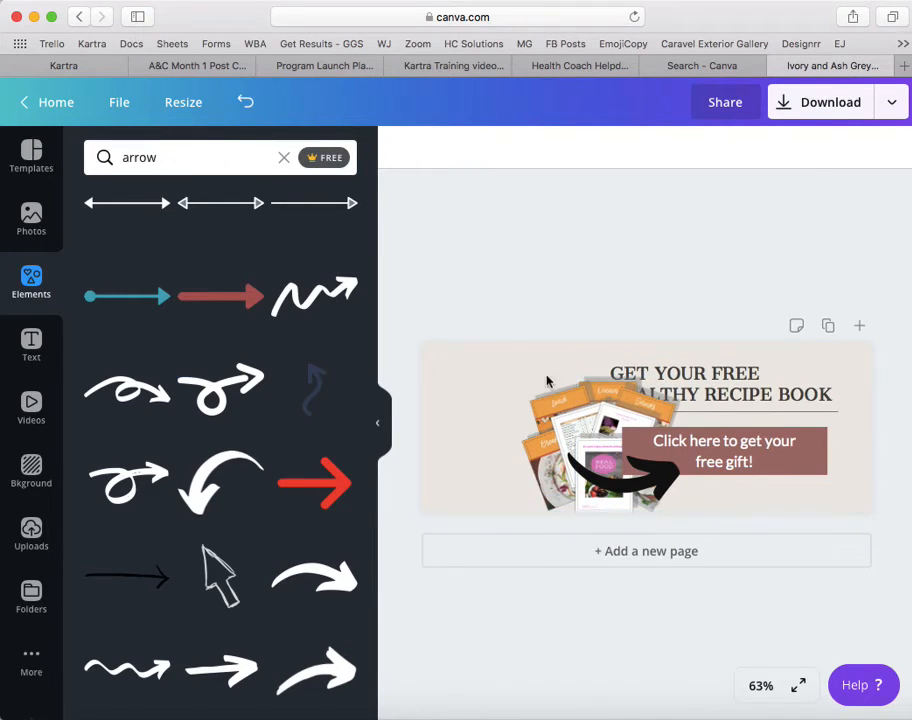
click(546, 405)
drag(546, 405, 515, 402)
click(643, 266)
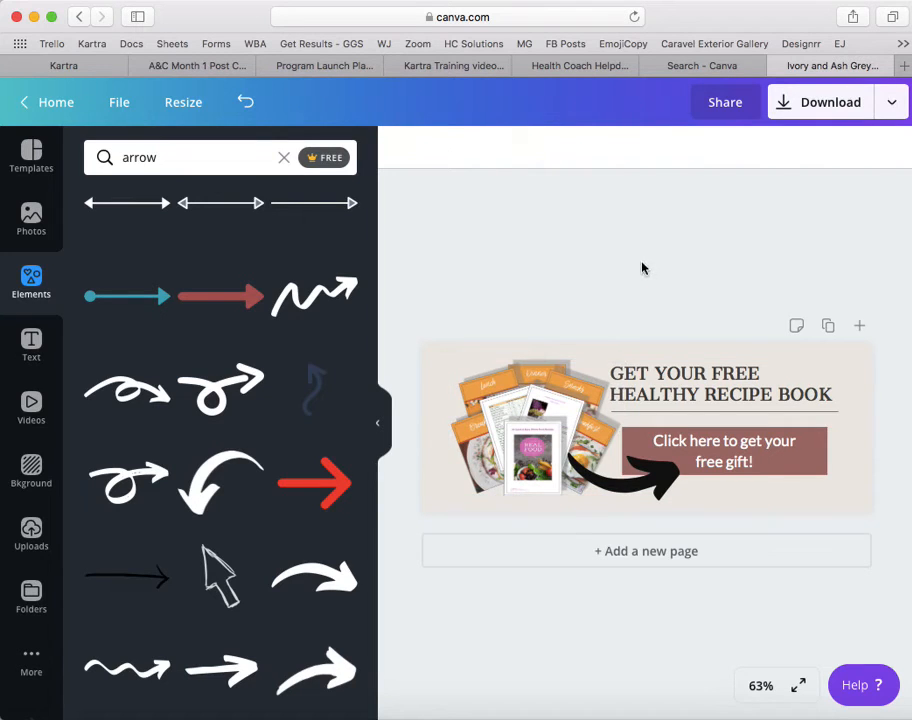
Step: Nudge the arrow slightly upward onto the call-to-action bar and open the banner's download options
mouse_move(661, 505)
mouse_down()
mouse_move(655, 489)
mouse_move(665, 489)
mouse_up()
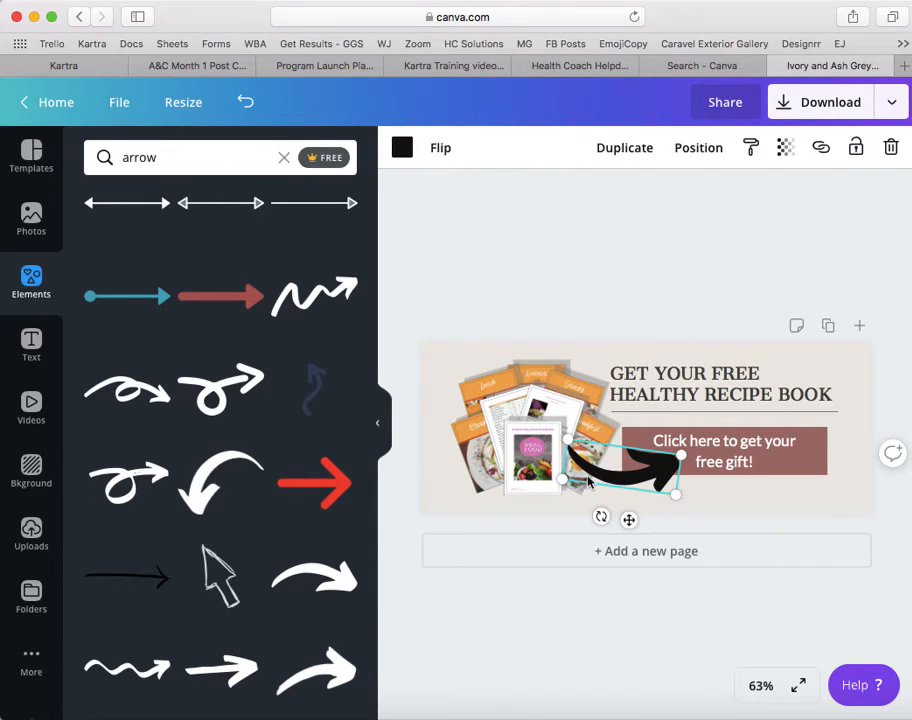
click(794, 108)
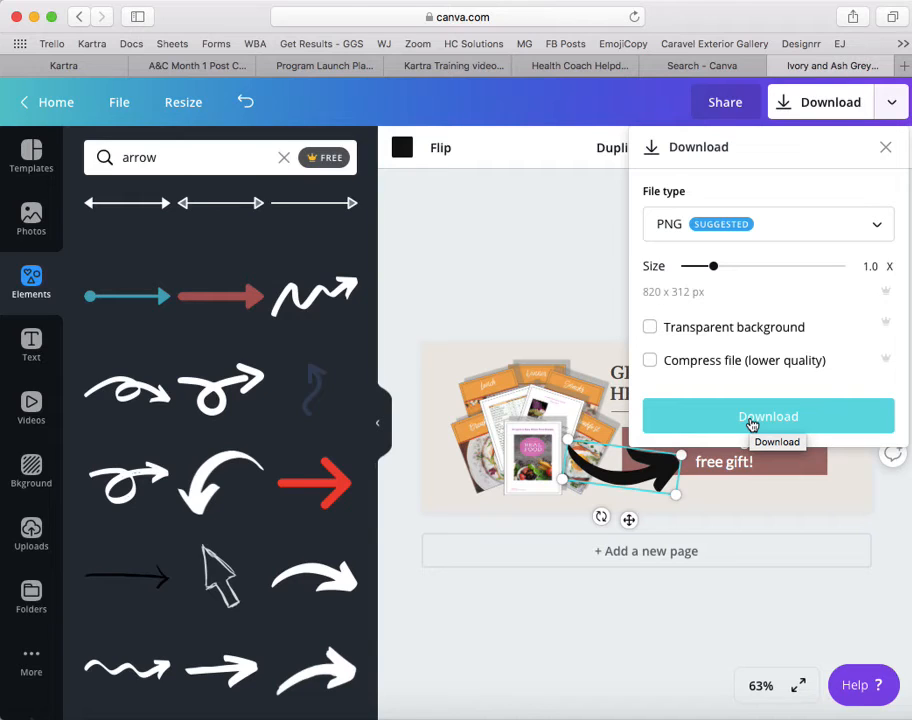
Step: Switch to the Health Coach Helpdesk group on Facebook, close the message list and chat window, and bring the group cover into view
click(577, 66)
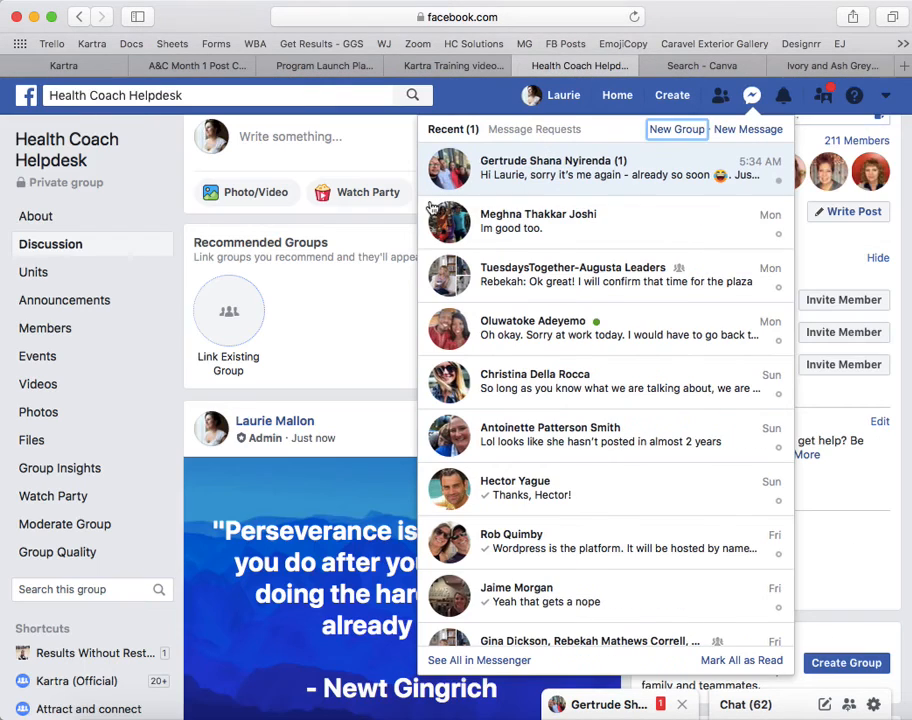
click(757, 94)
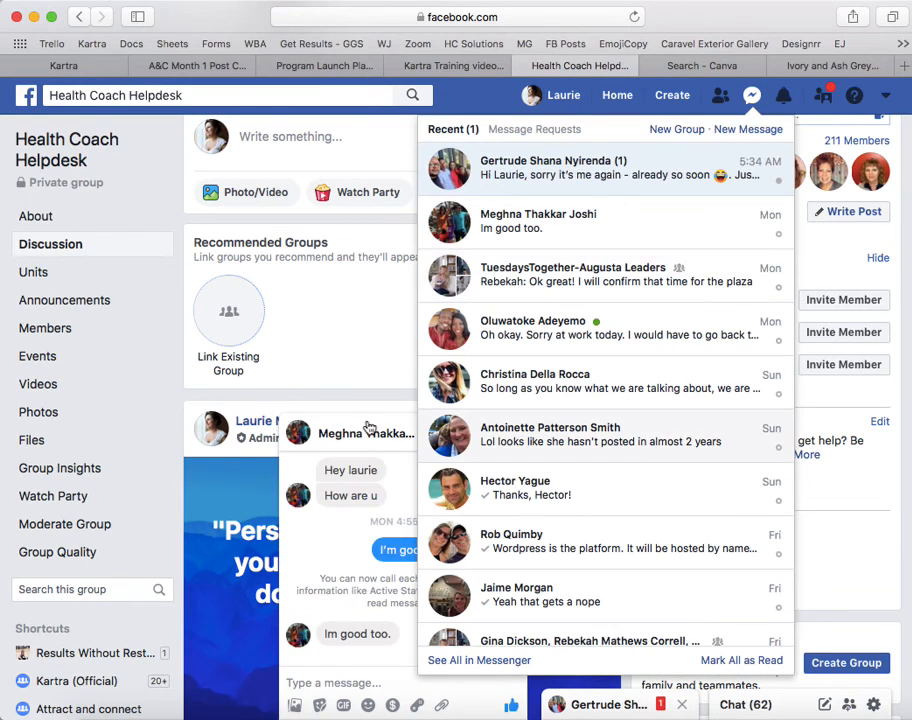
click(349, 398)
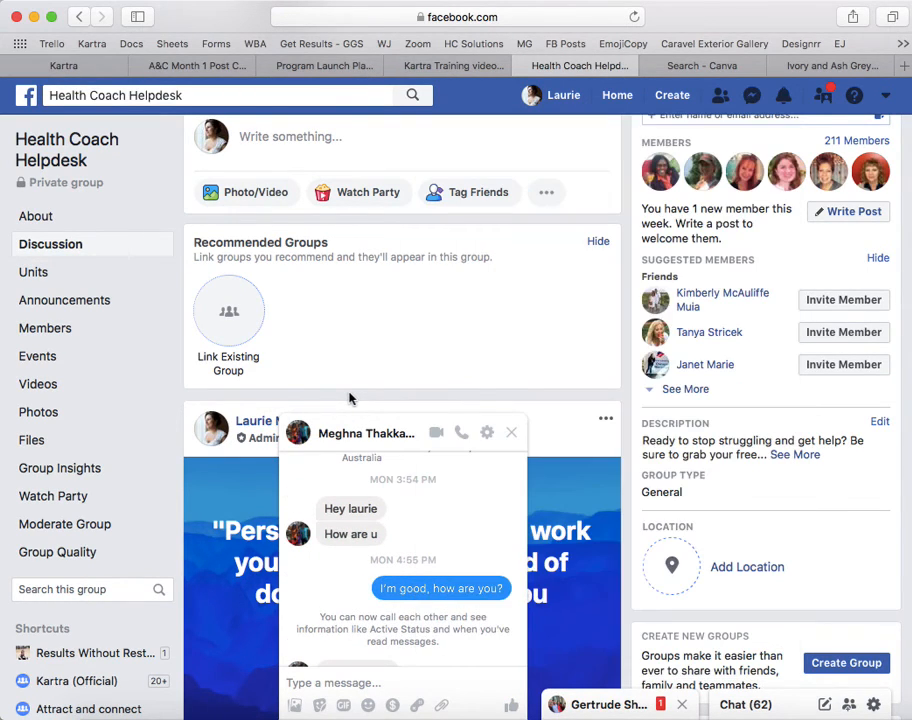
click(512, 443)
scroll(499, 397, up, 8)
click(496, 398)
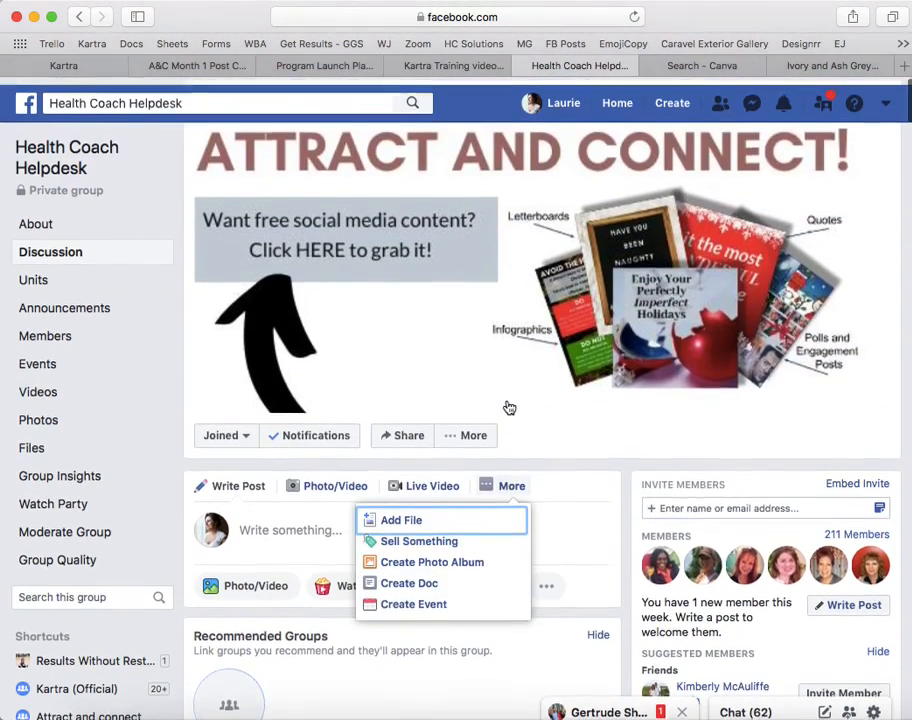
click(723, 324)
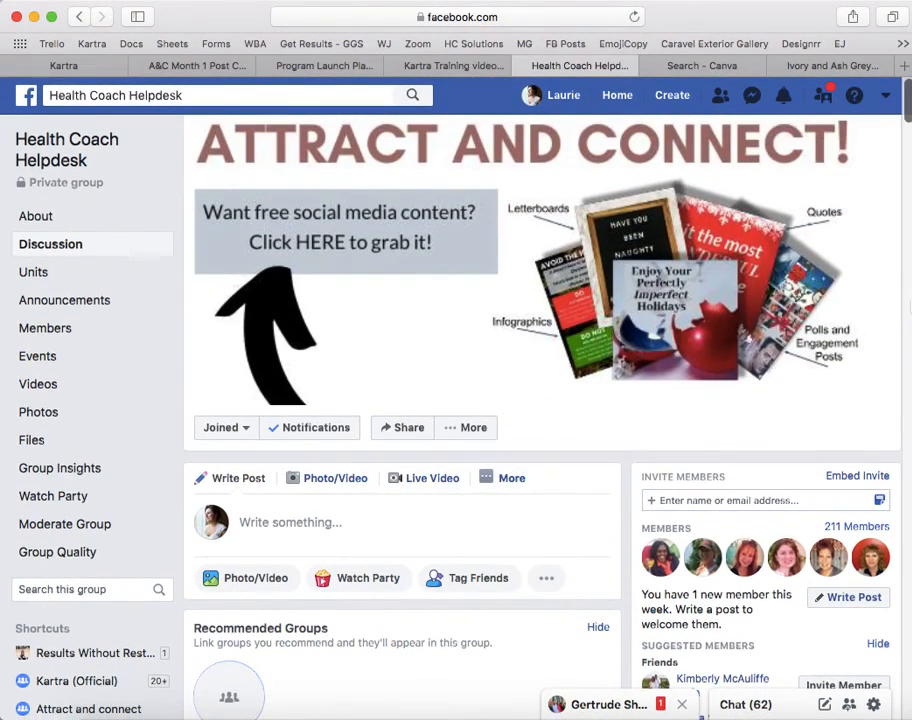
click(909, 303)
click(908, 98)
drag(910, 278, 911, 278)
mouse_move(745, 197)
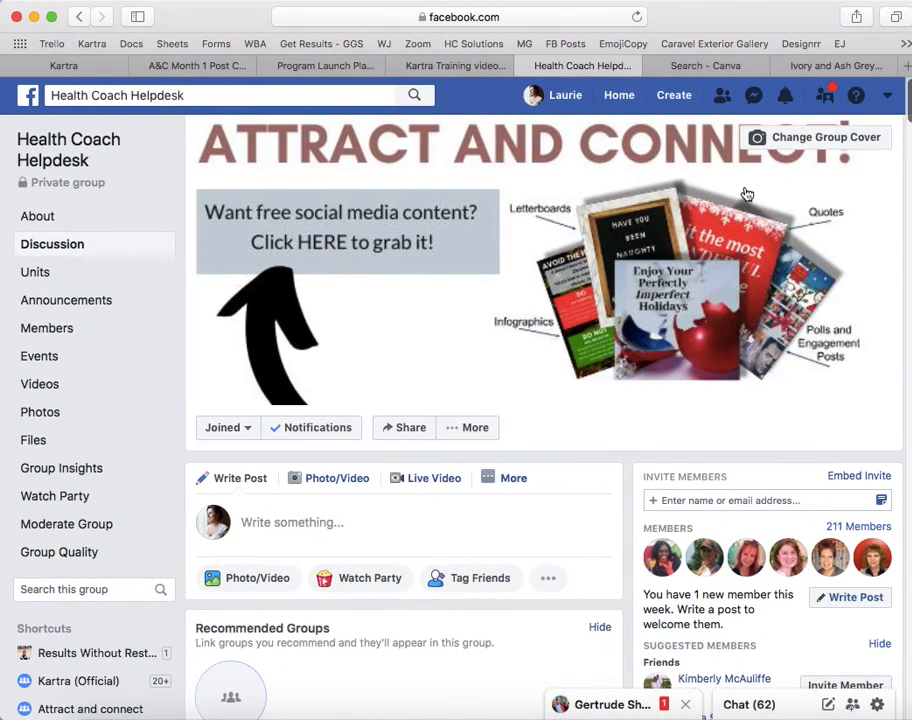
Step: Try to upload a new group cover photo from the Downloads folder
click(788, 140)
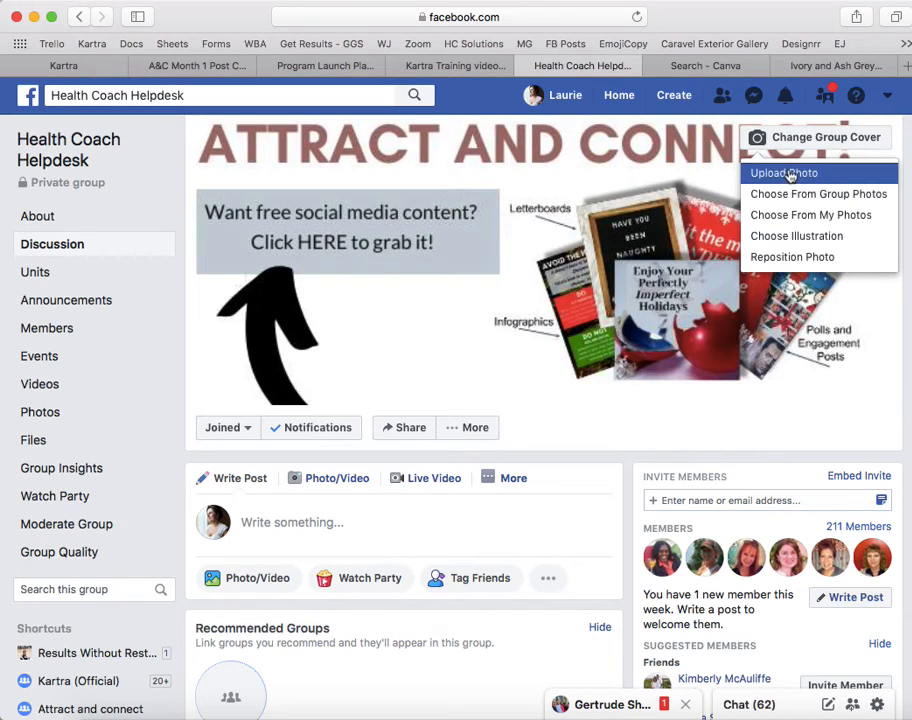
click(789, 174)
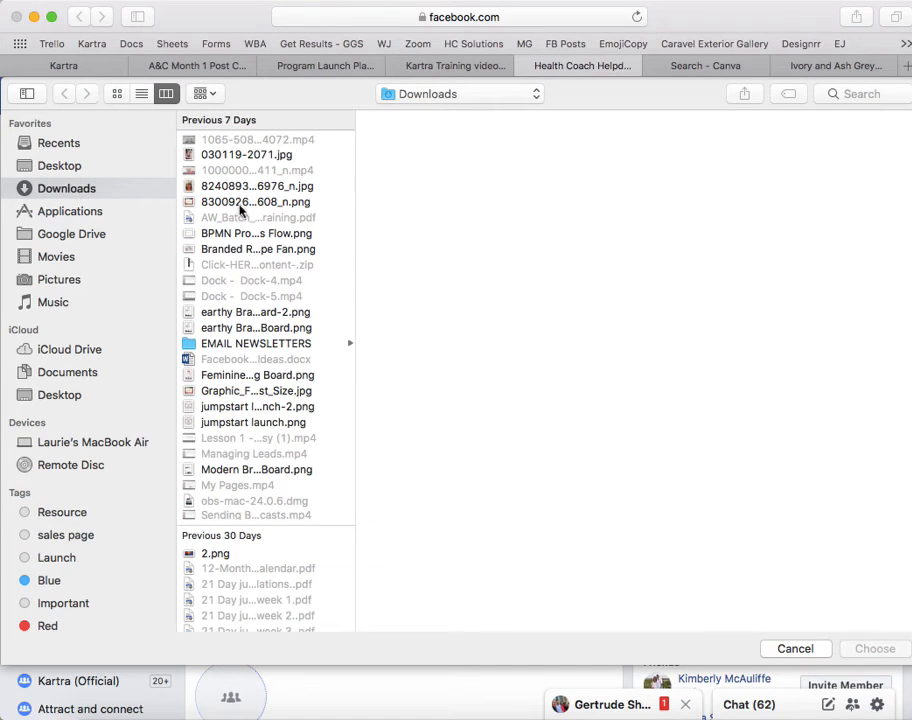
scroll(253, 227, up, 2)
click(264, 188)
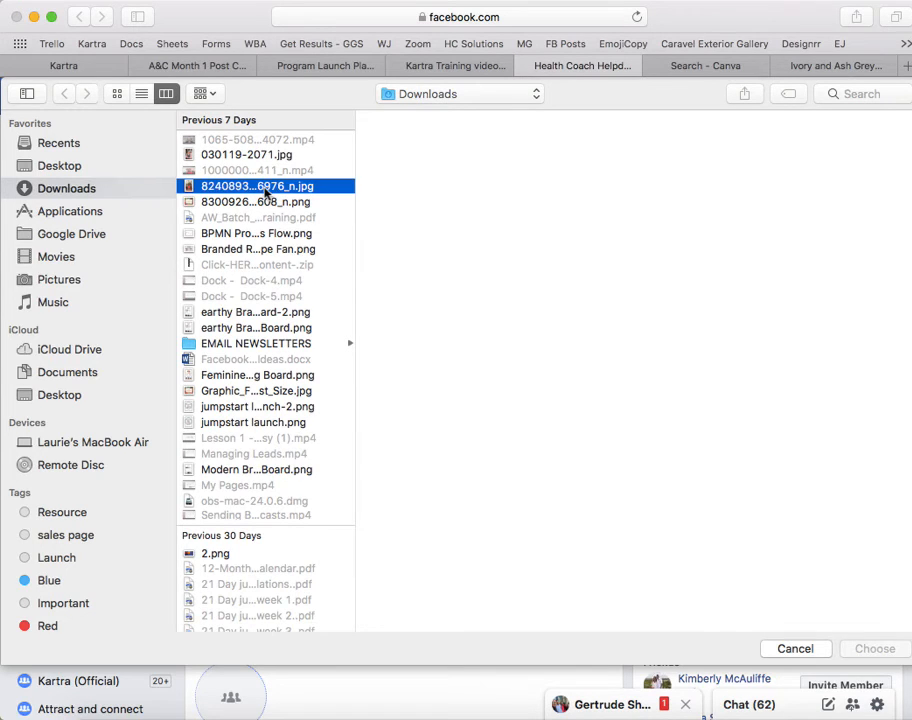
click(264, 155)
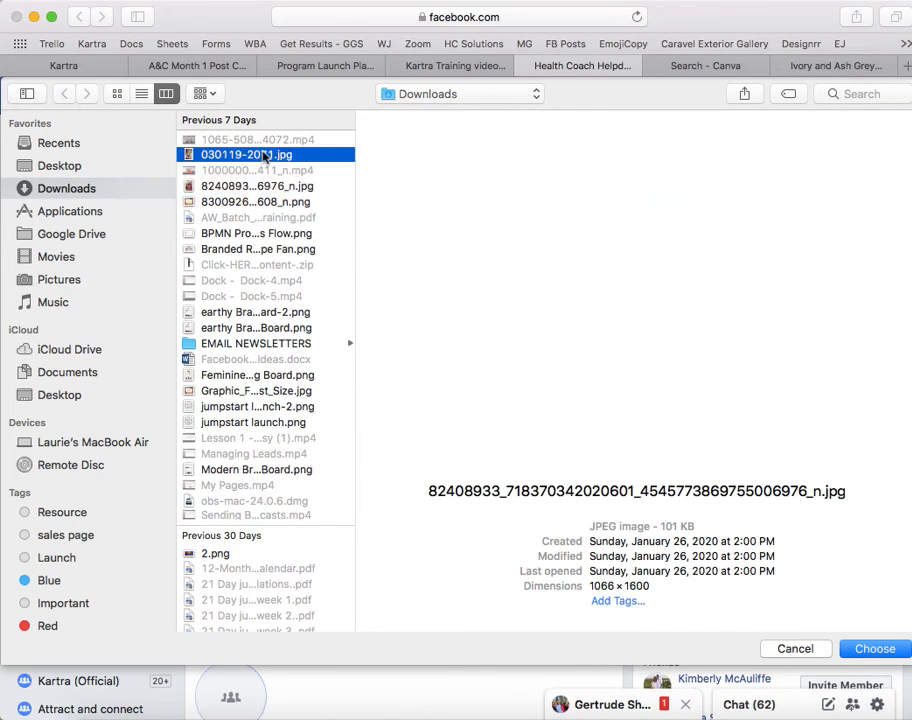
click(272, 236)
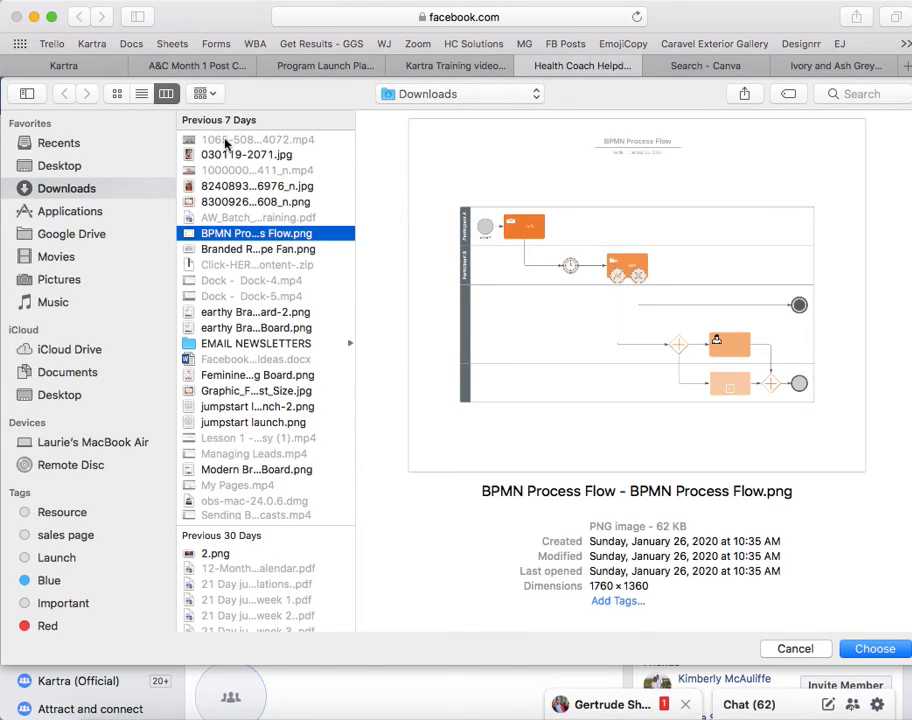
click(815, 650)
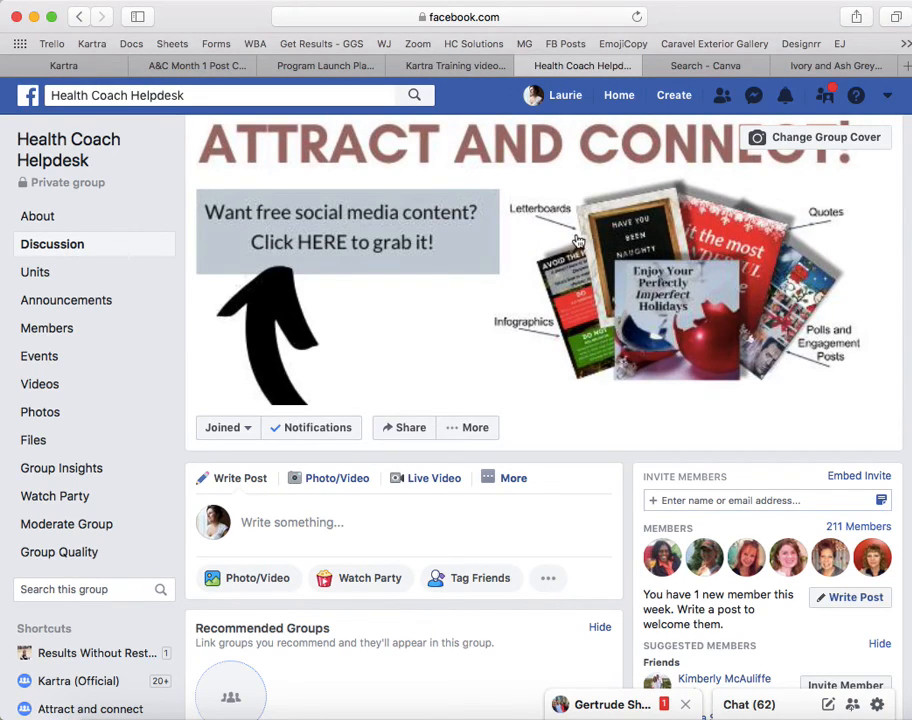
Step: Open the Health Coach Helpdesk group's cover photo in the photo viewer
click(505, 253)
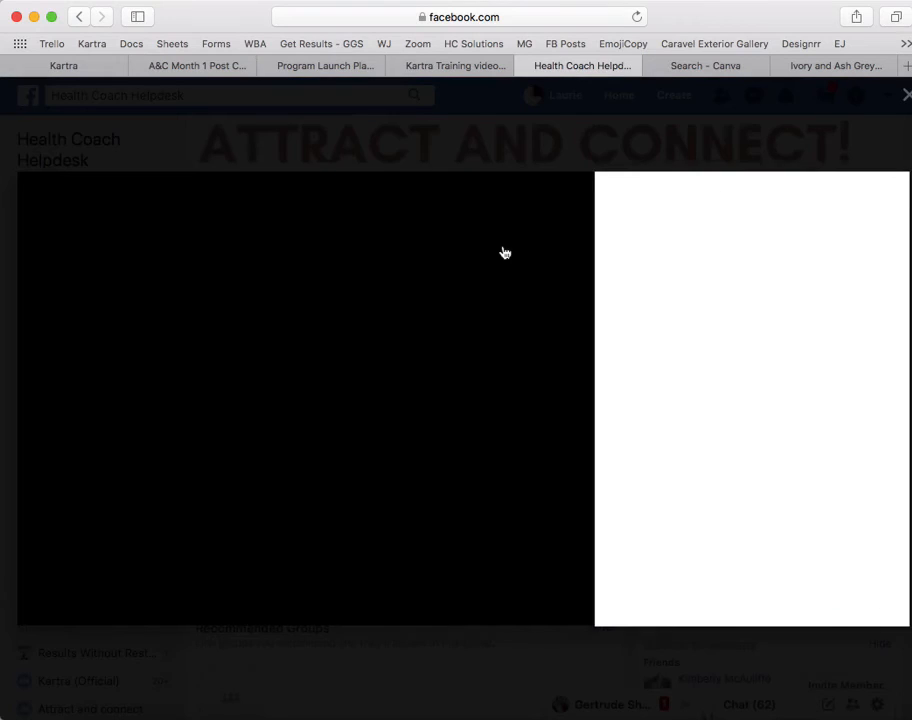
click(905, 94)
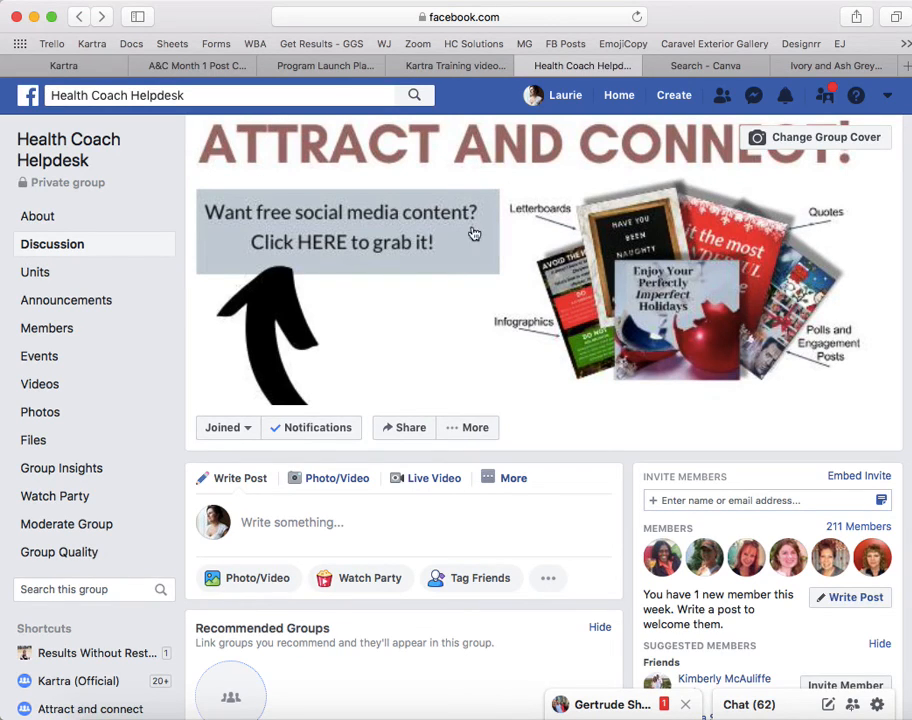
click(543, 251)
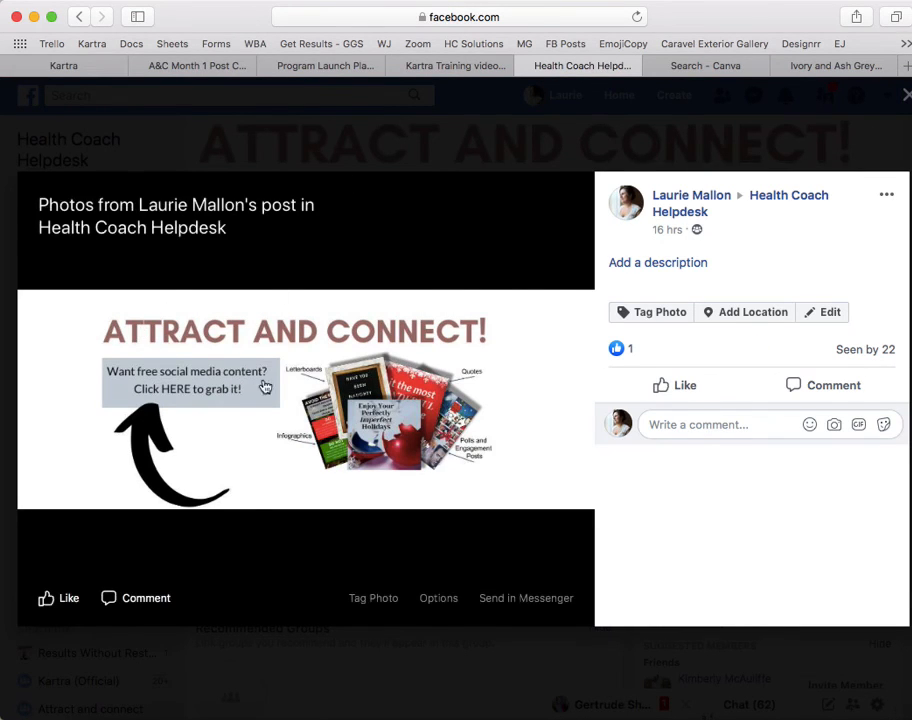
click(677, 263)
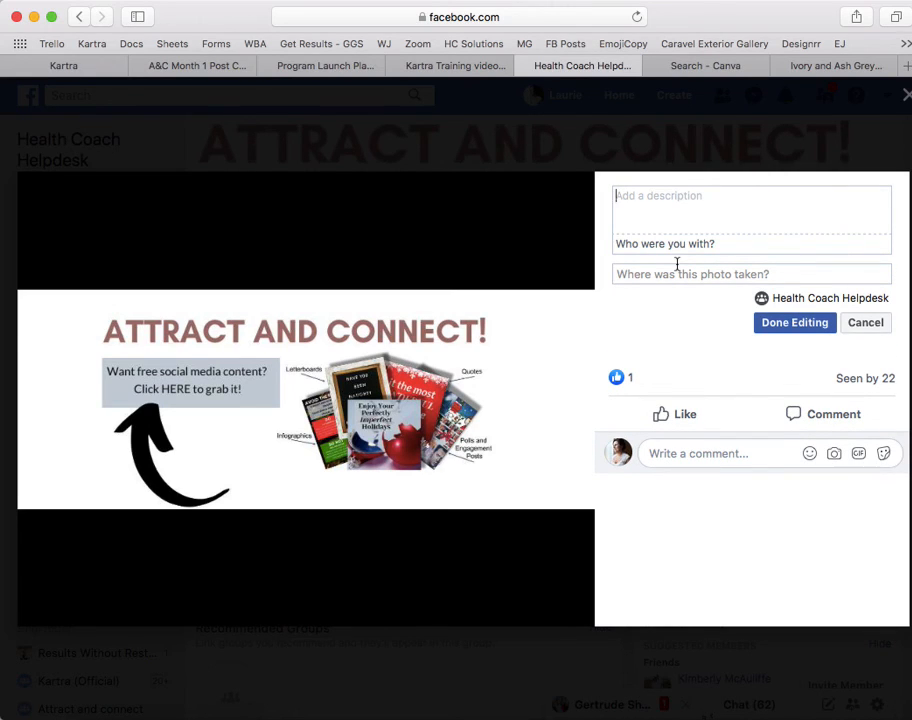
text(Clic)
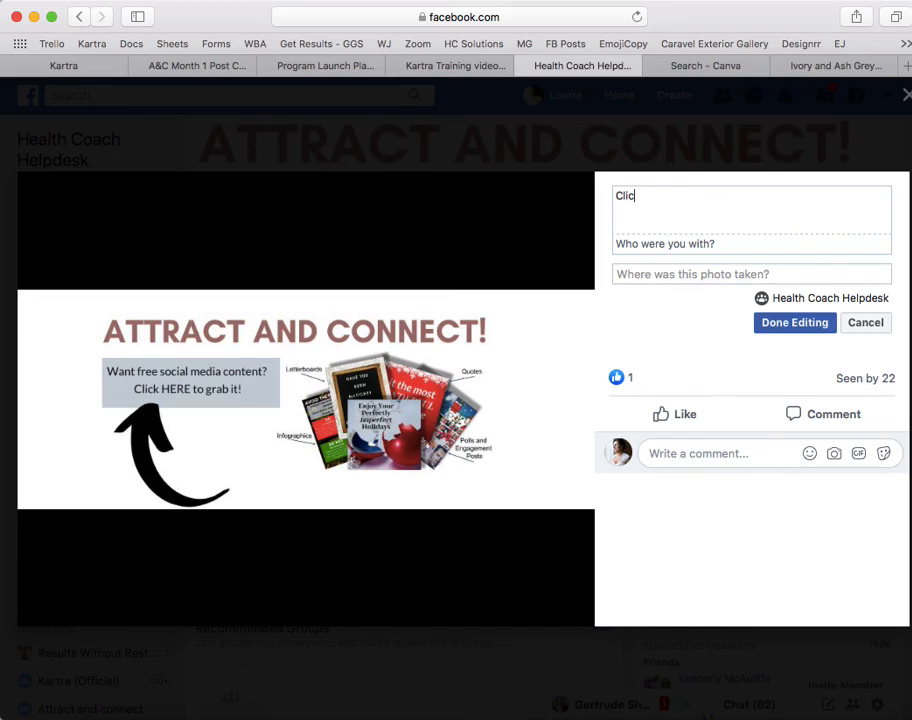
text(k the link to get your free d)
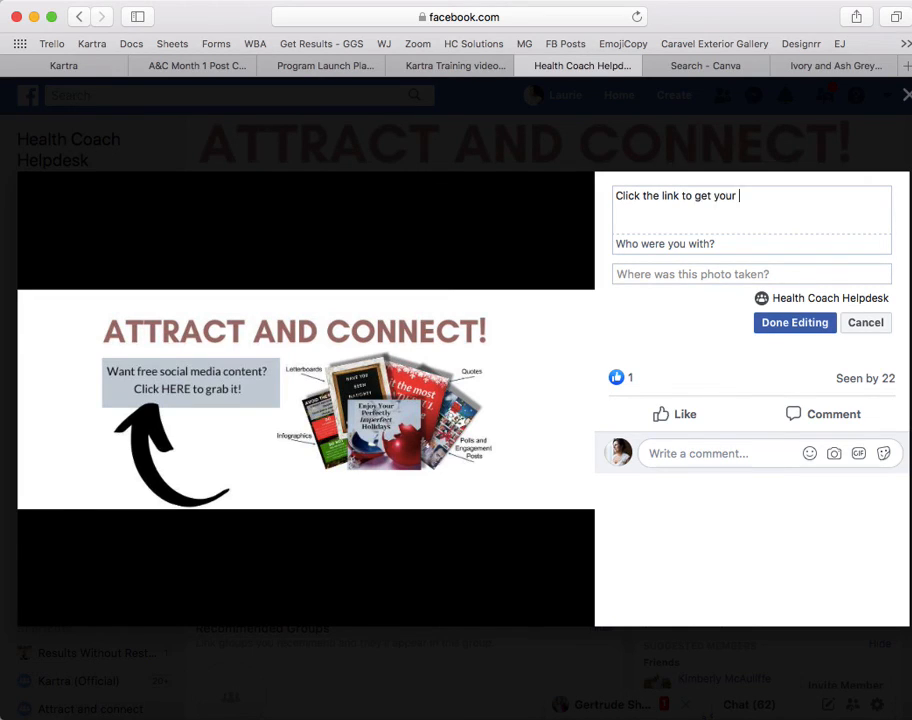
key(BackSpace)
text(recipe book!)
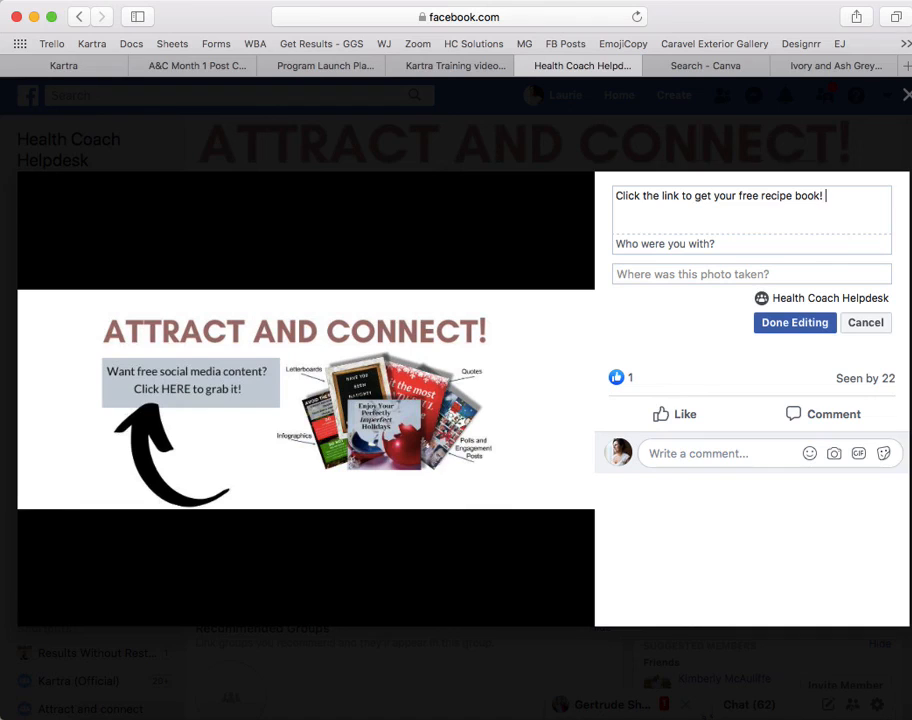
text( :D www.url.com/recipebook)
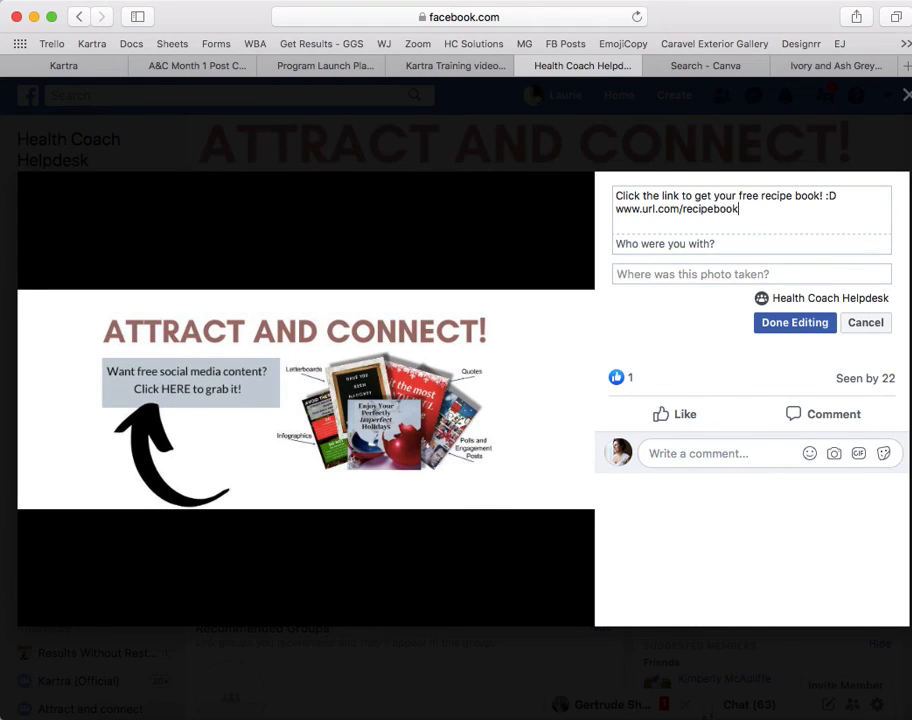
click(790, 323)
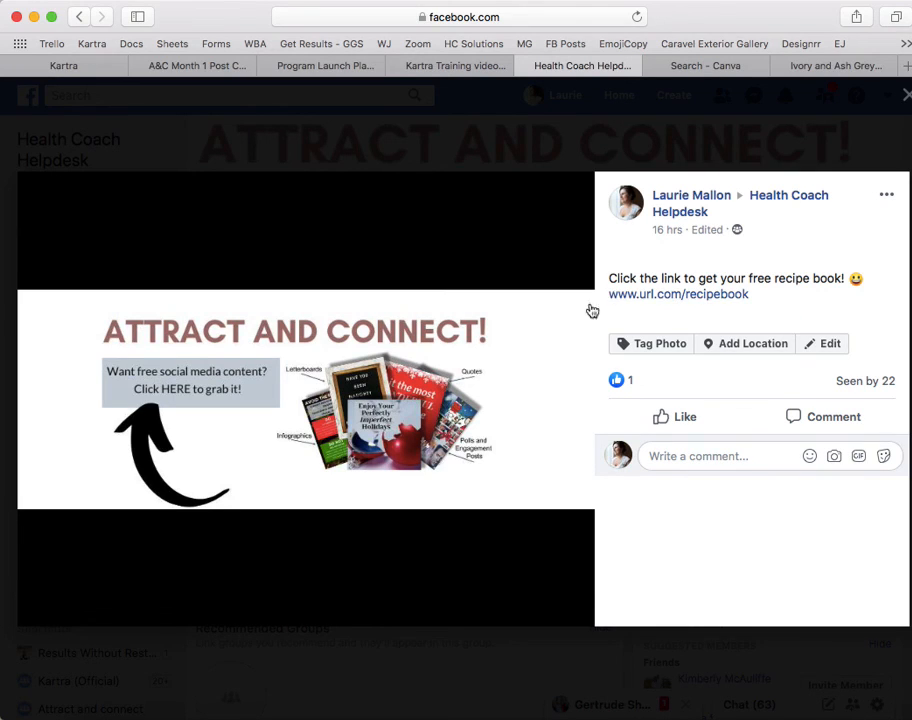
mouse_move(174, 401)
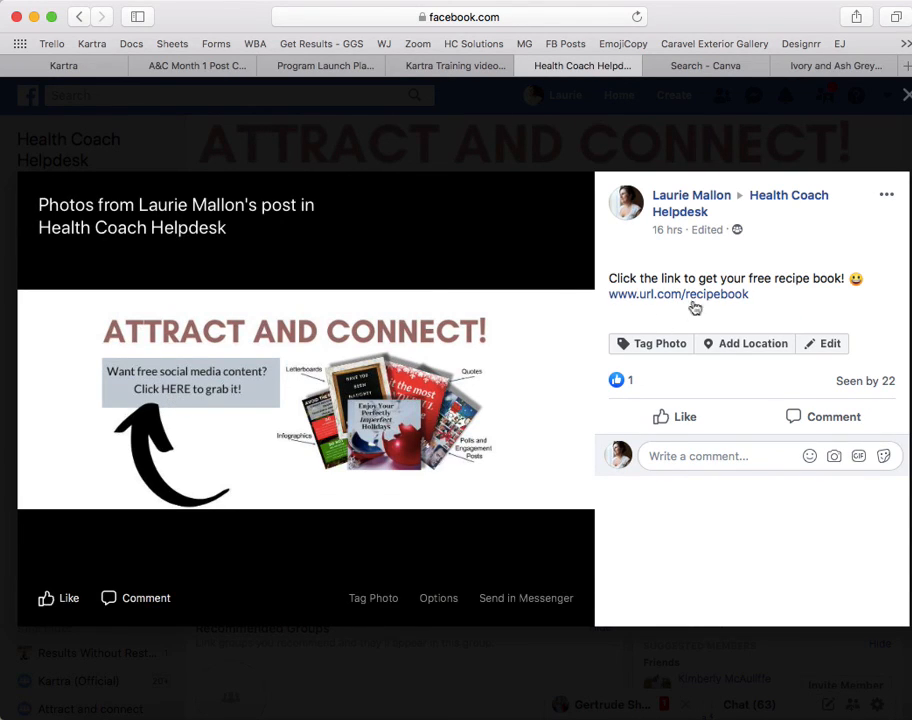